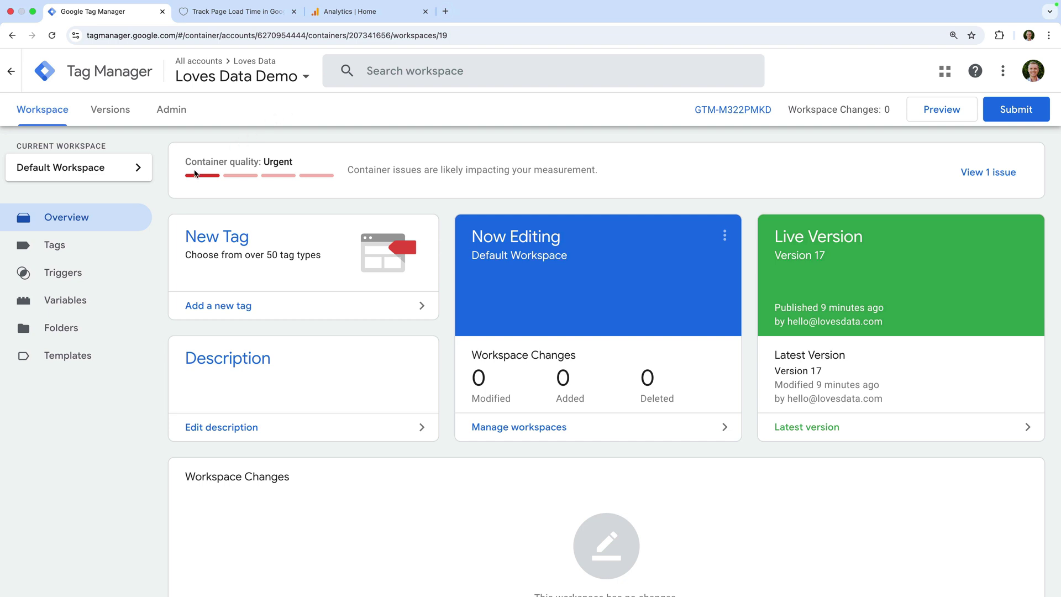
Review the container's list of existing tags down to the Google Tag for GA4 page views
click(96, 247)
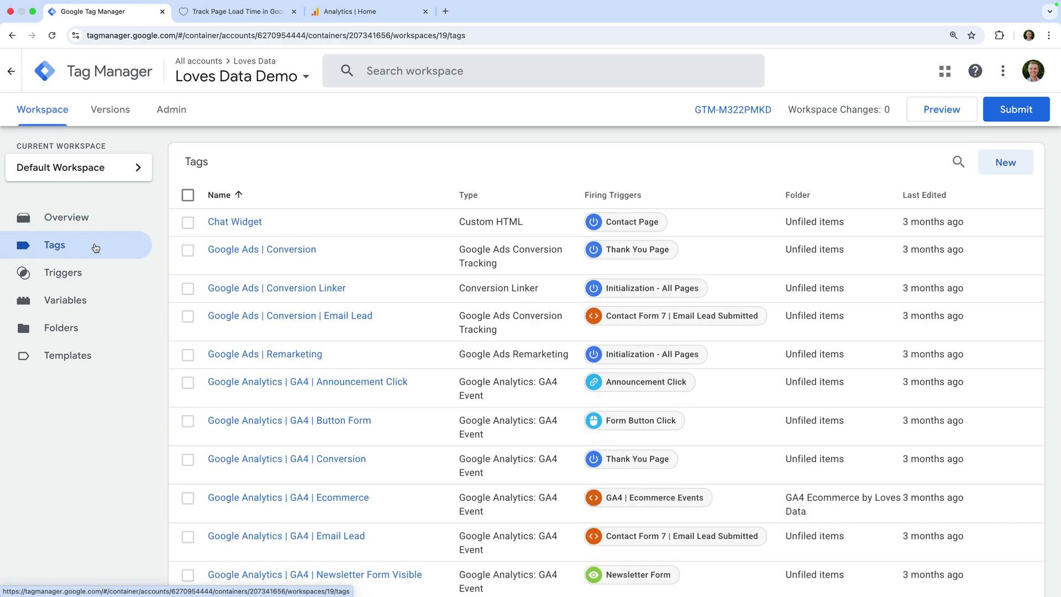
scroll(264, 329, down, 3)
scroll(264, 330, down, 1)
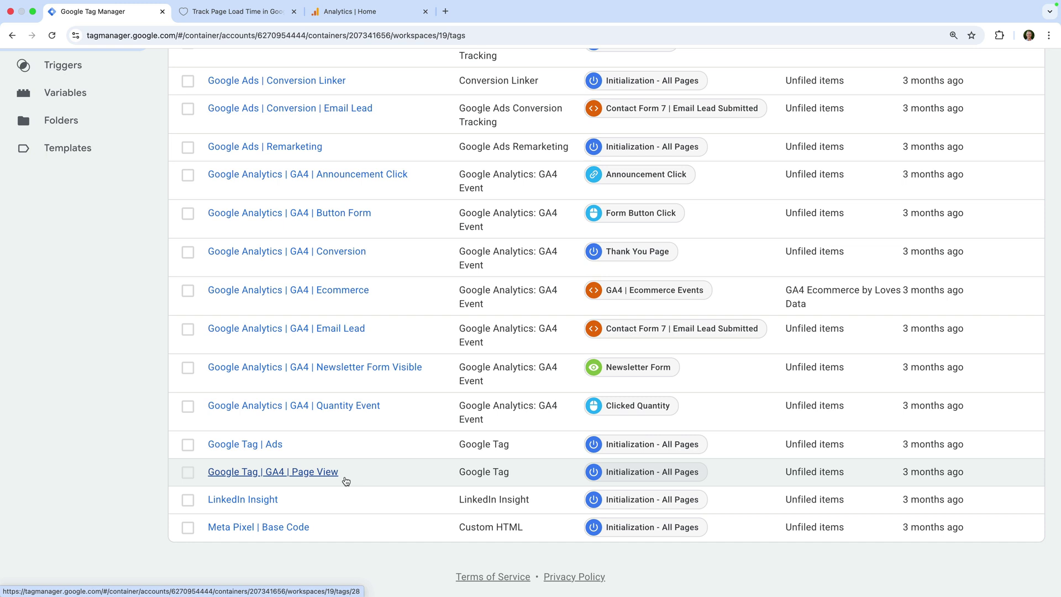
scroll(345, 481, up, 3)
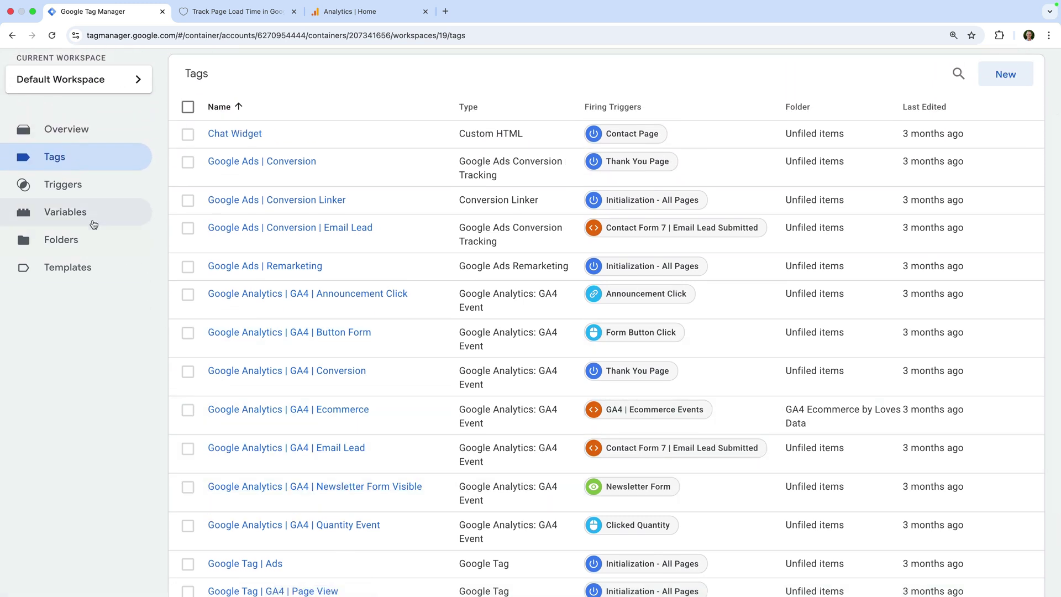
Create a user-defined variable named "Page Load Time" with the Custom JavaScript variable type
click(94, 224)
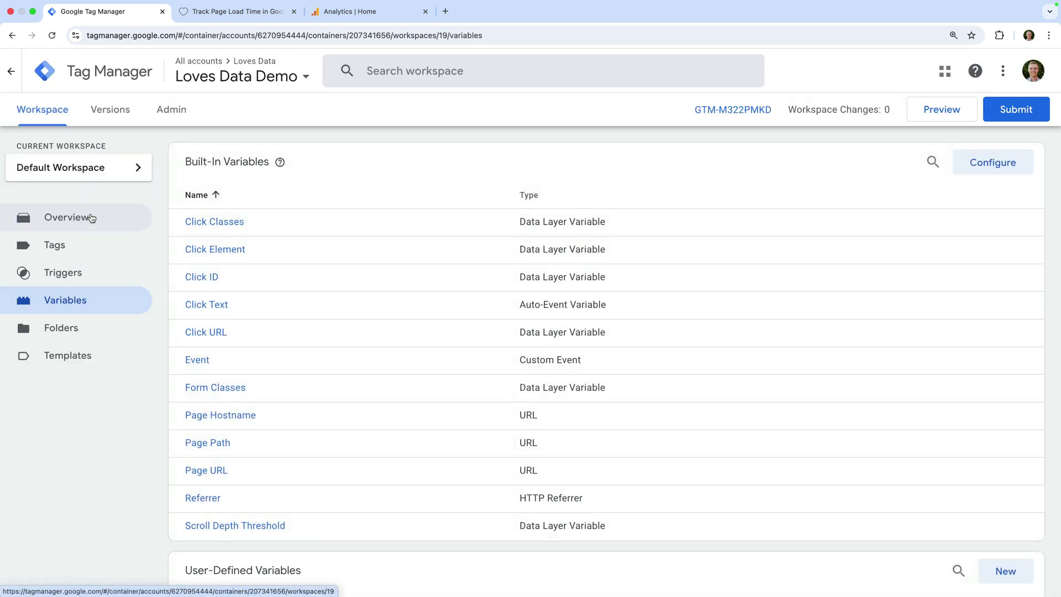
scroll(348, 288, down, 5)
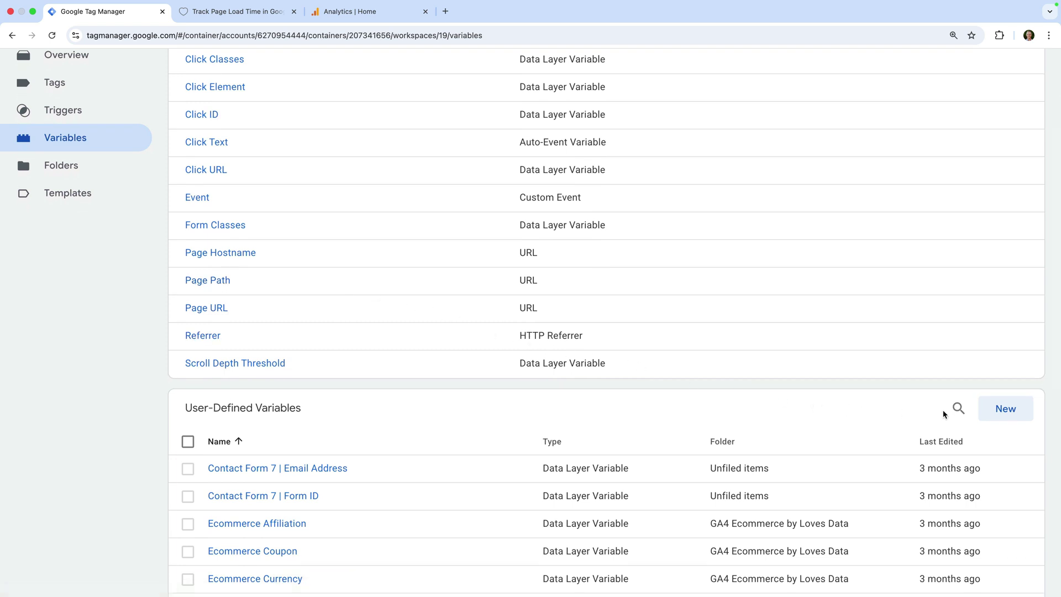
click(993, 415)
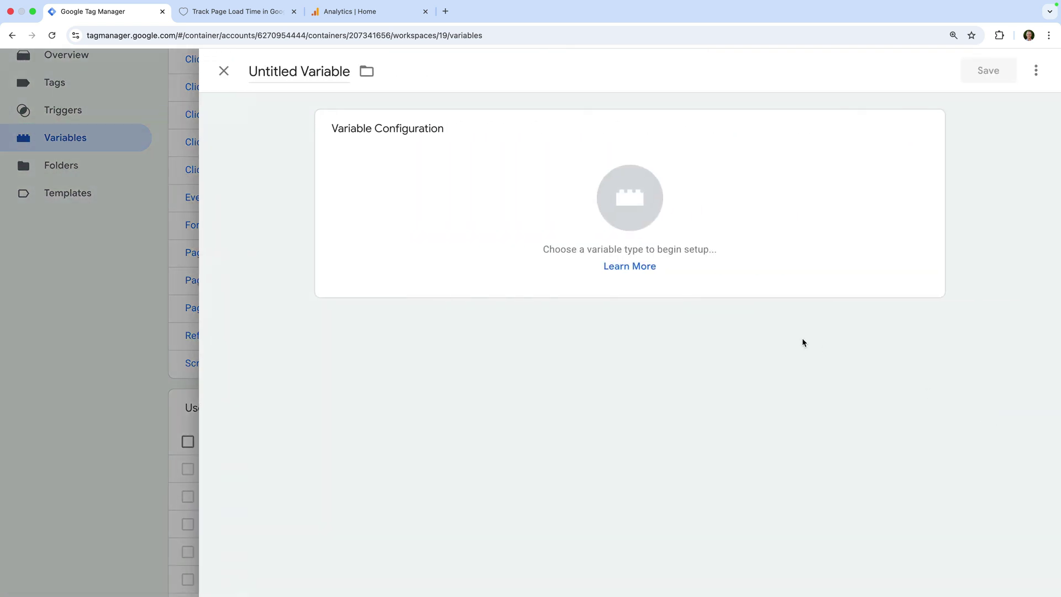
click(310, 72)
text(Page Load Time)
click(275, 109)
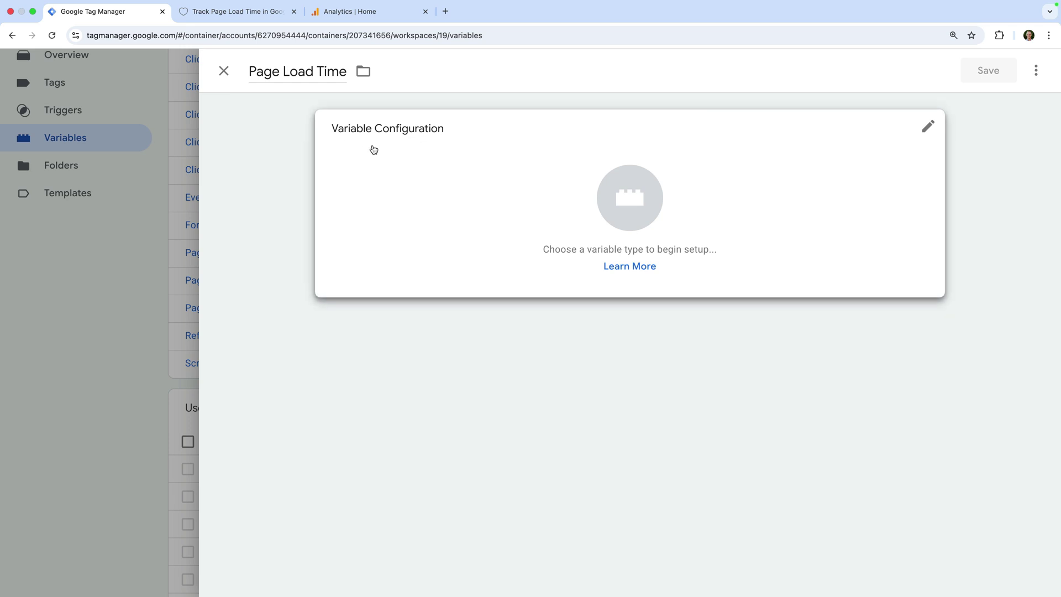
click(379, 151)
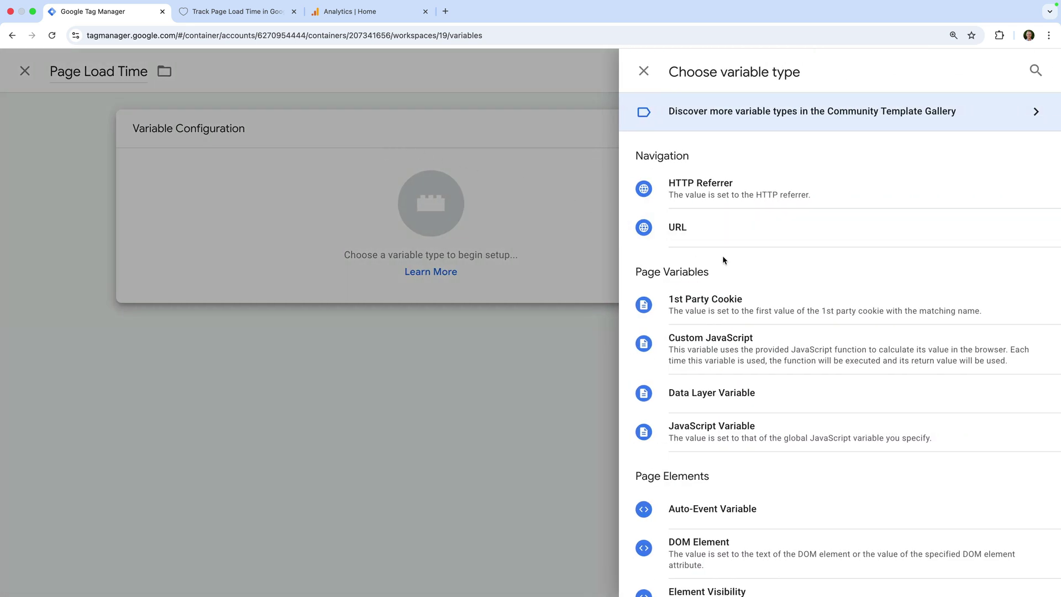
click(737, 345)
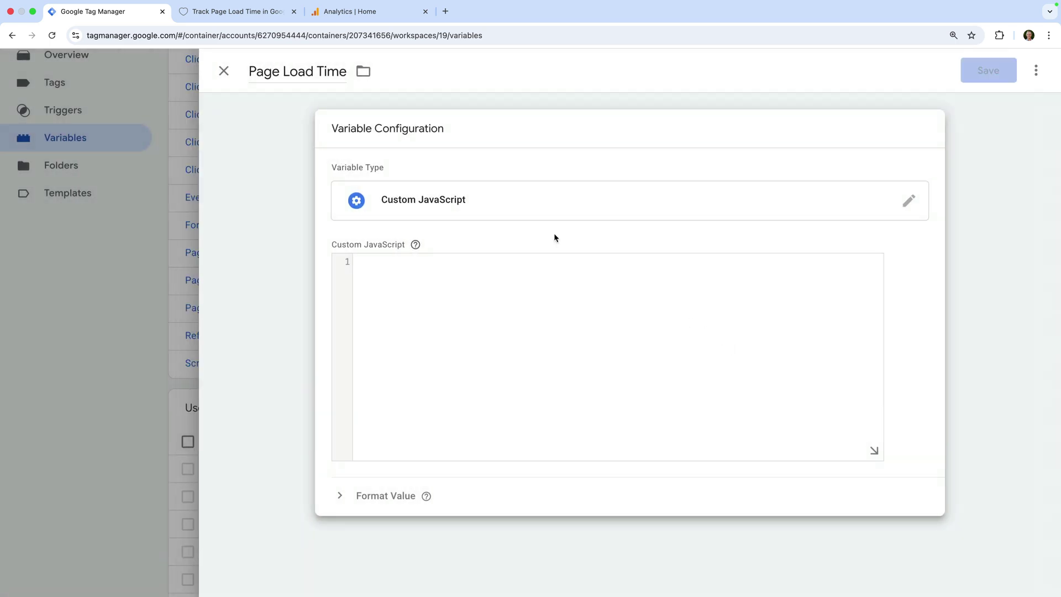
Copy the complete Step 1 JavaScript function from the Loves Data blog post on tracking page load time
click(256, 18)
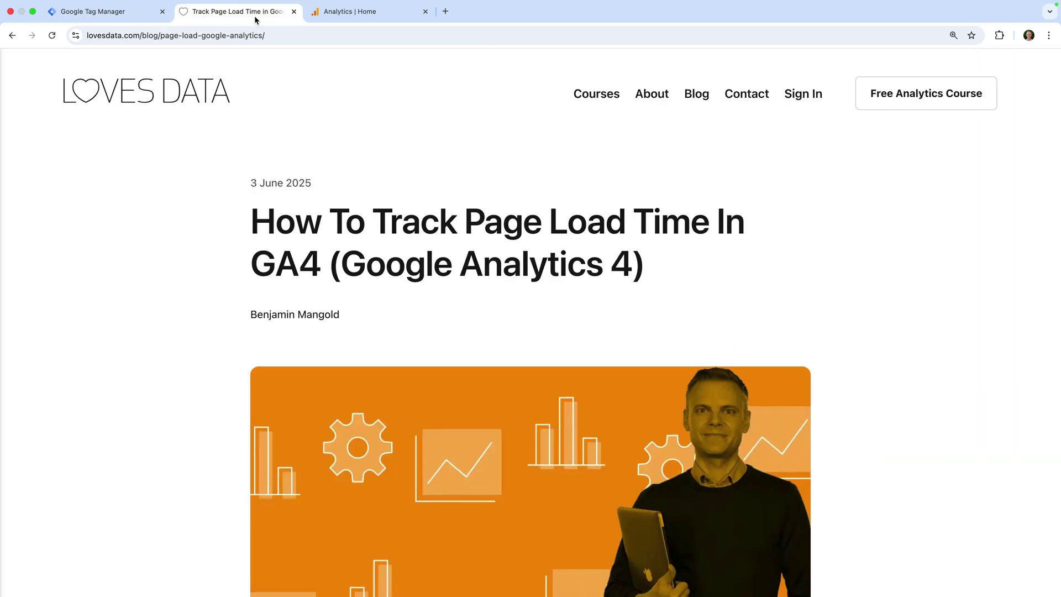
scroll(368, 173, down, 3)
scroll(368, 176, down, 20)
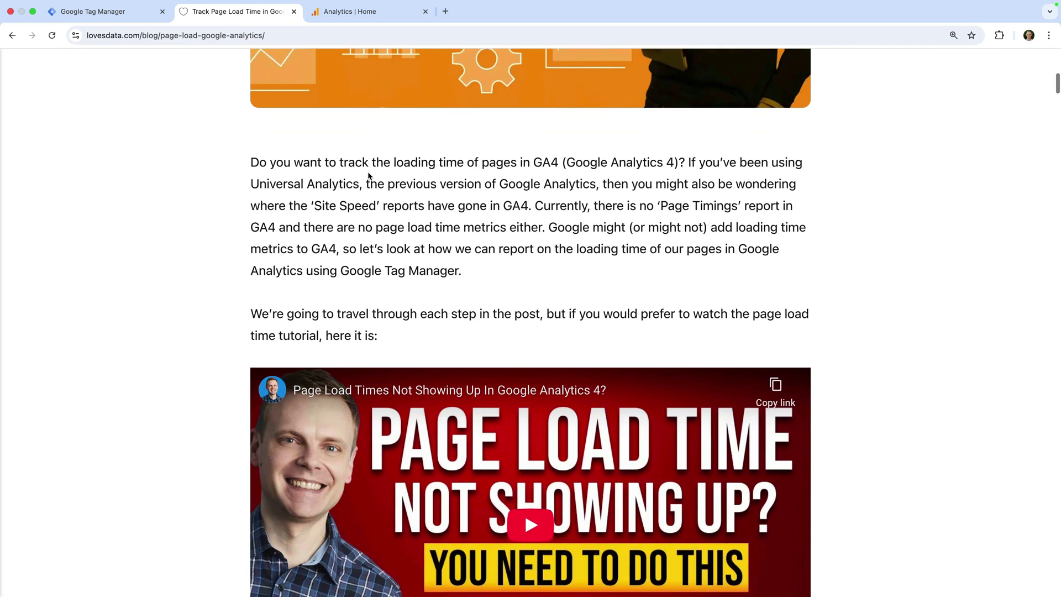
scroll(369, 176, down, 2)
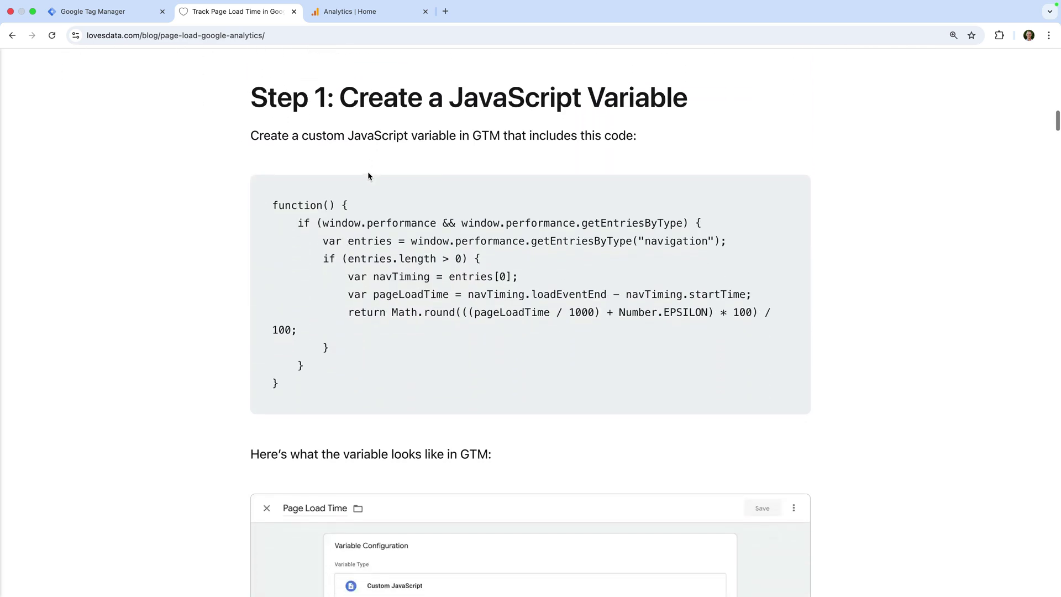
drag(274, 202, 309, 372)
key(super+c)
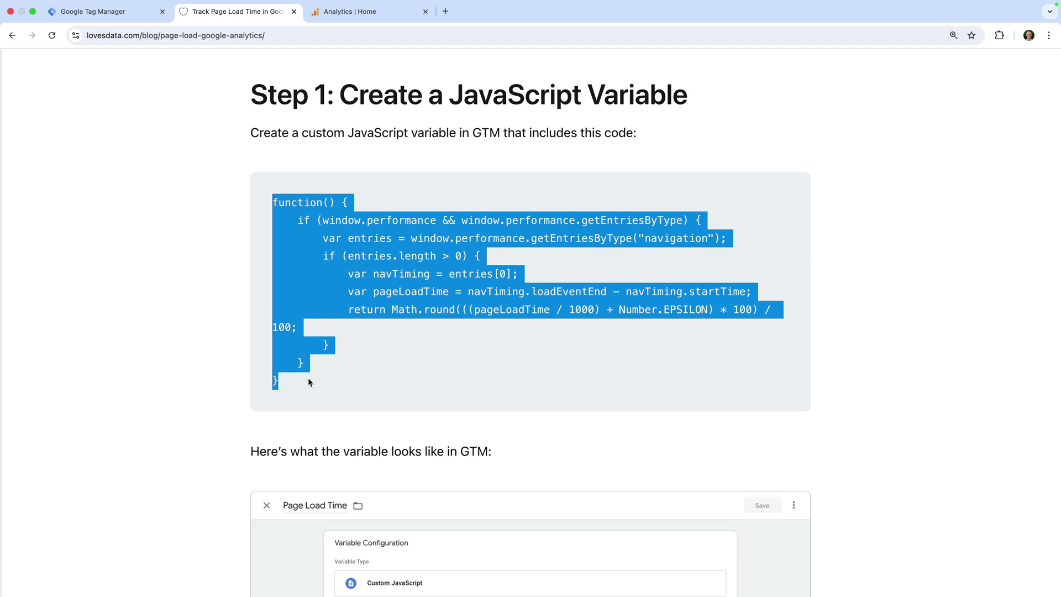
Look over the post's milliseconds version, then return to Tag Manager and paste the copied function as the variable's Custom JavaScript
scroll(308, 382, down, 10)
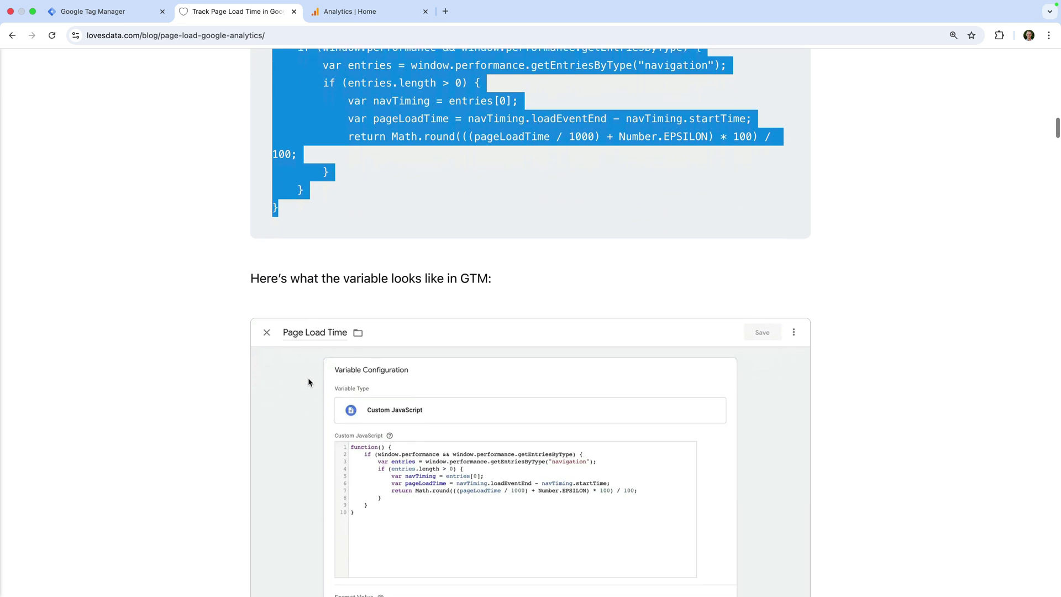
scroll(309, 378, down, 5)
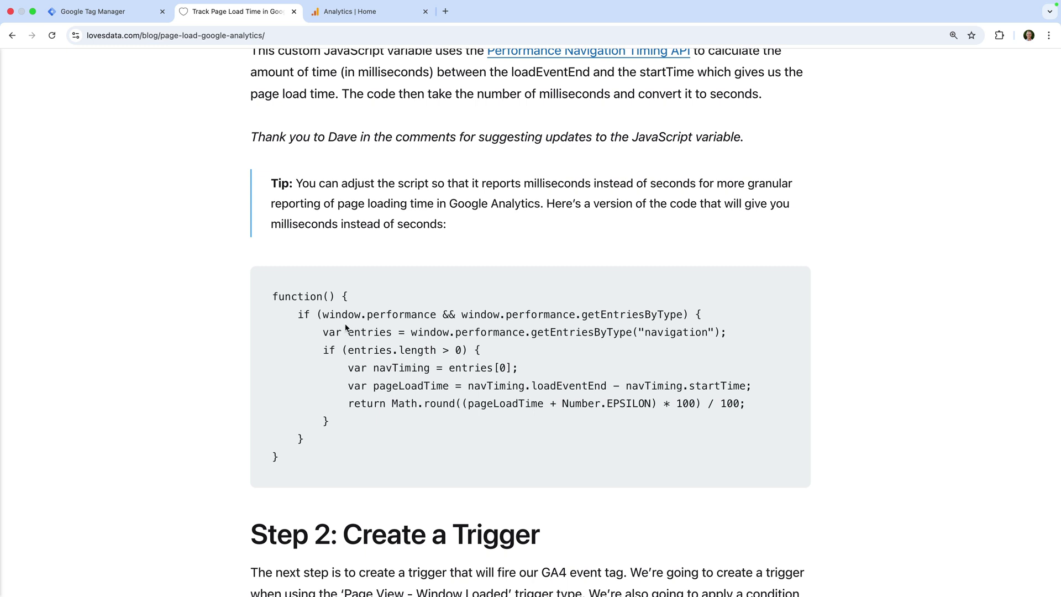
click(105, 11)
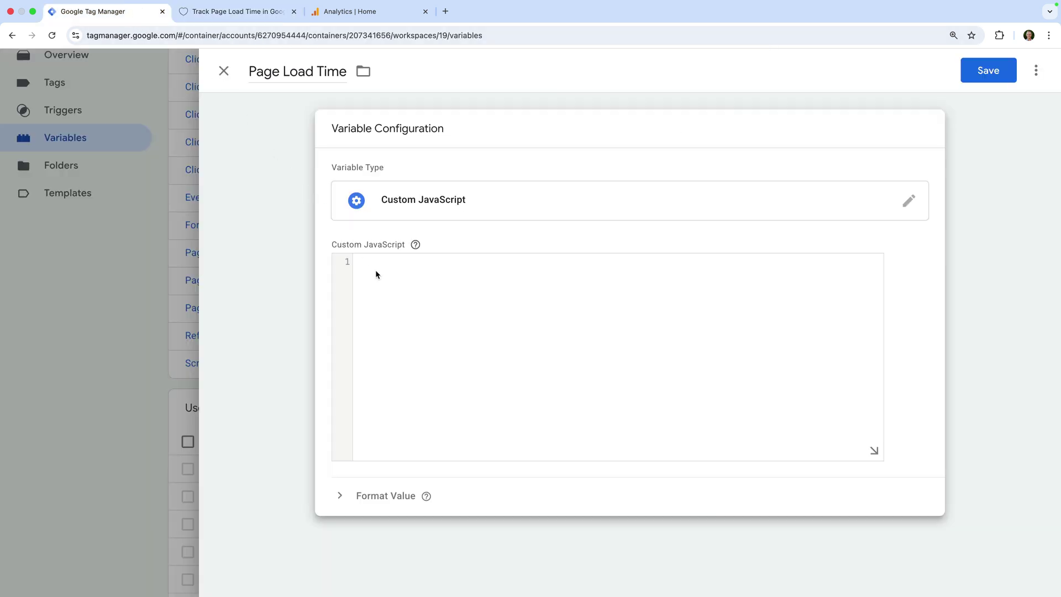
key(super+v)
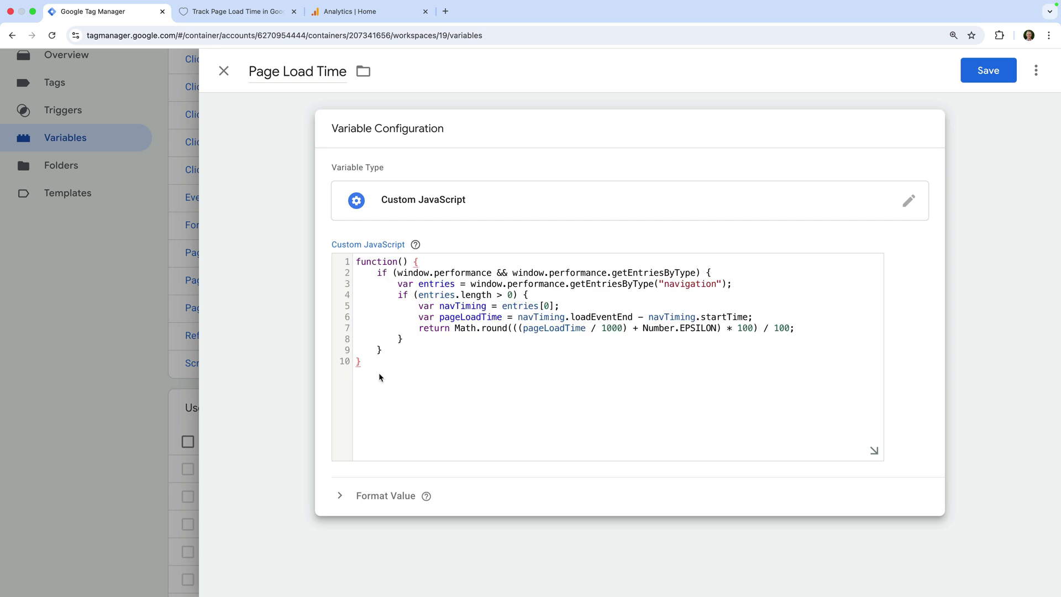
Format the variable's value to convert undefined to 0, and save the Page Load Time variable
click(381, 495)
scroll(382, 496, down, 2)
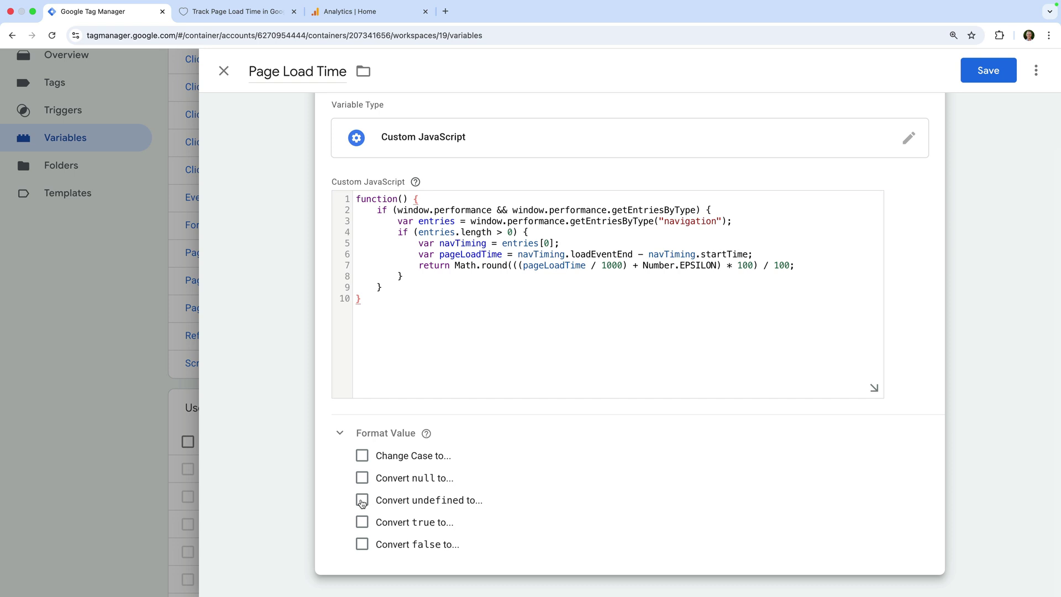
click(363, 501)
click(398, 526)
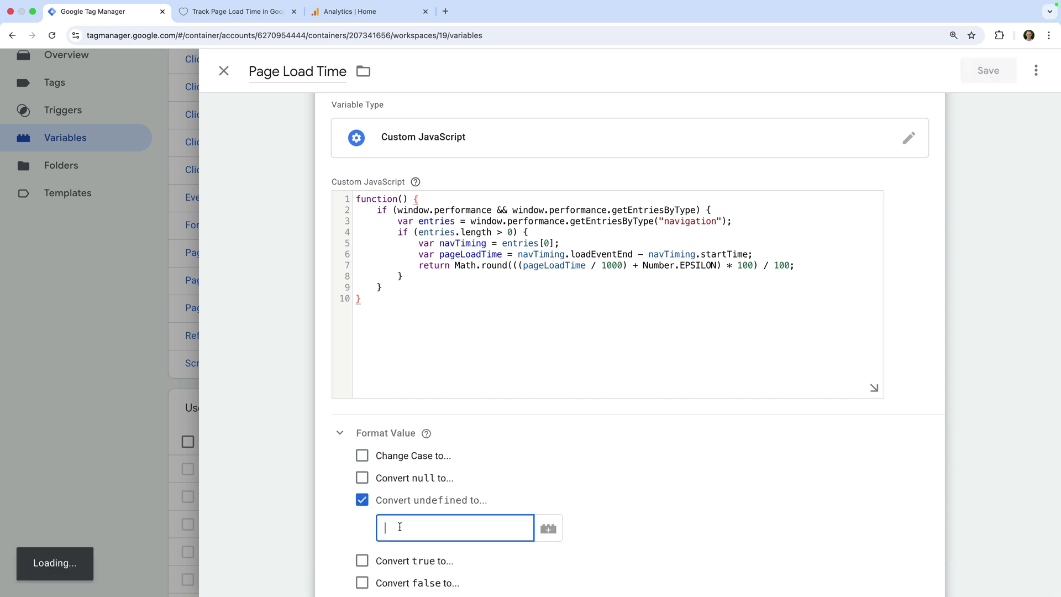
text(0)
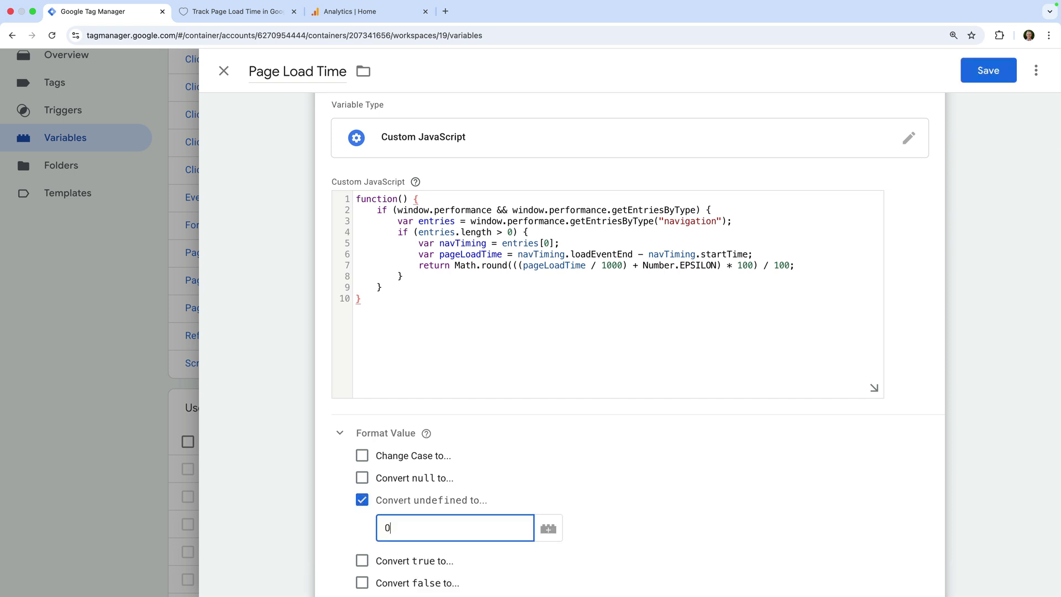
click(349, 537)
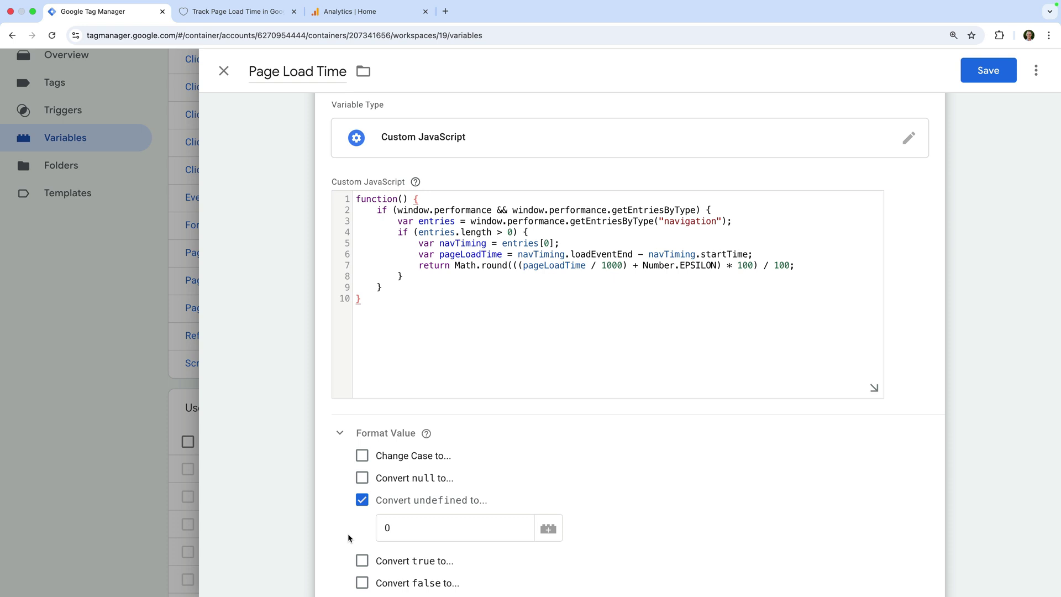
click(978, 78)
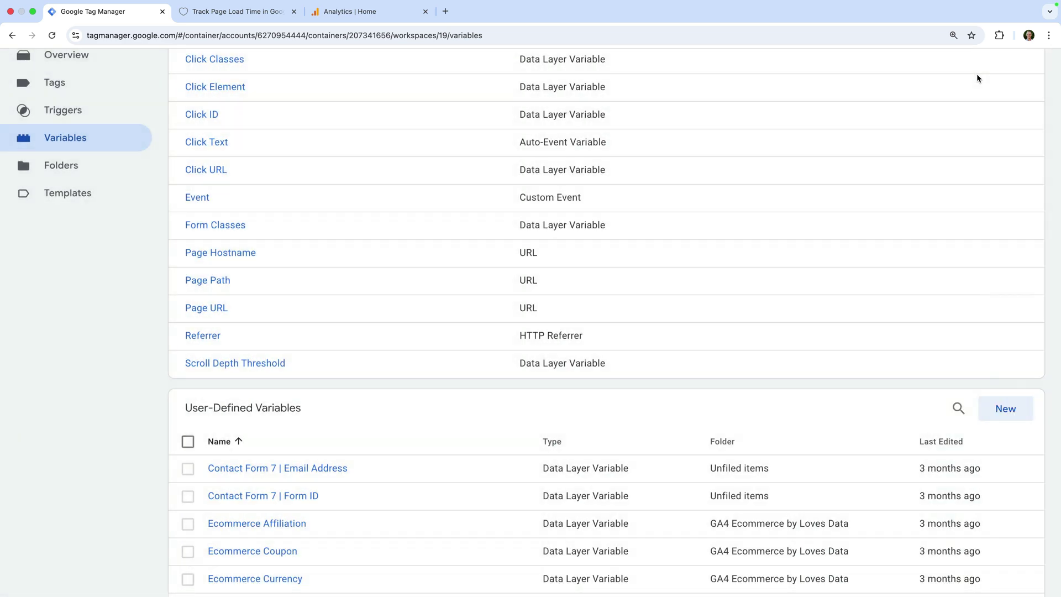
Start a new trigger and name it "Page Load Time Greater Than 0"
scroll(977, 78, up, 3)
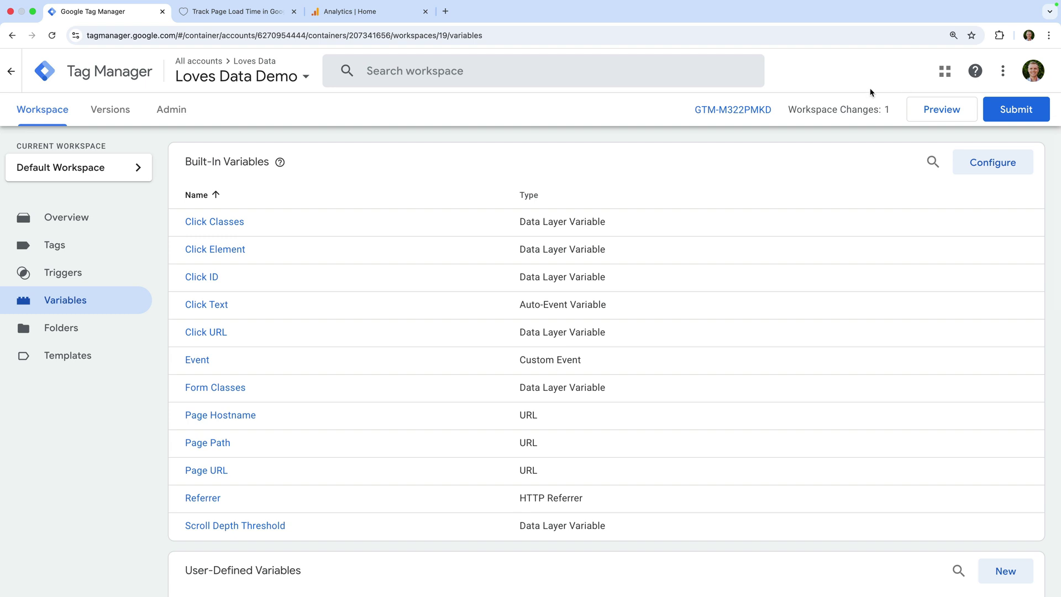
click(109, 275)
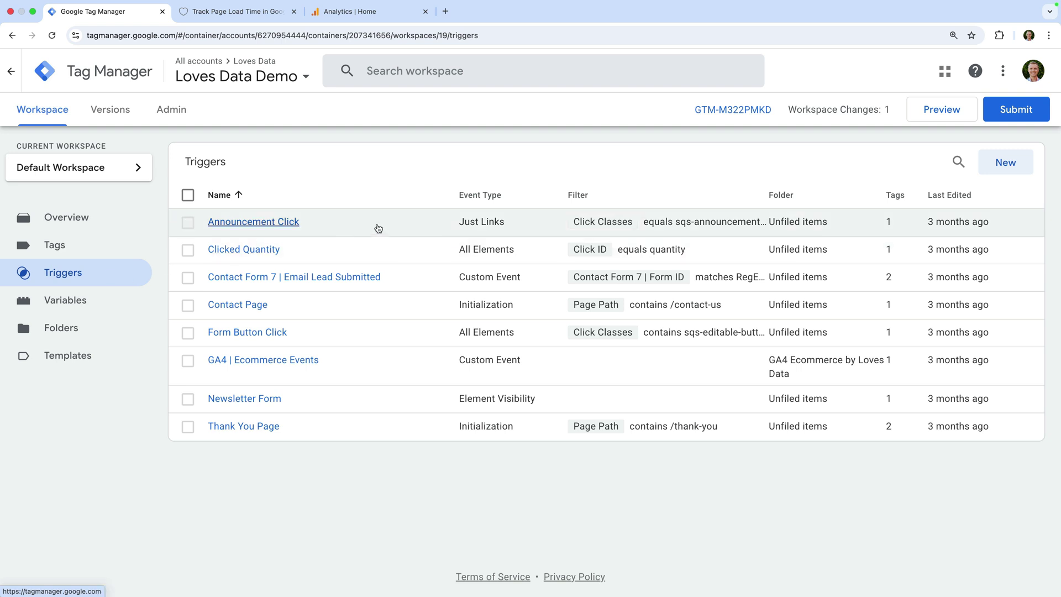
click(992, 162)
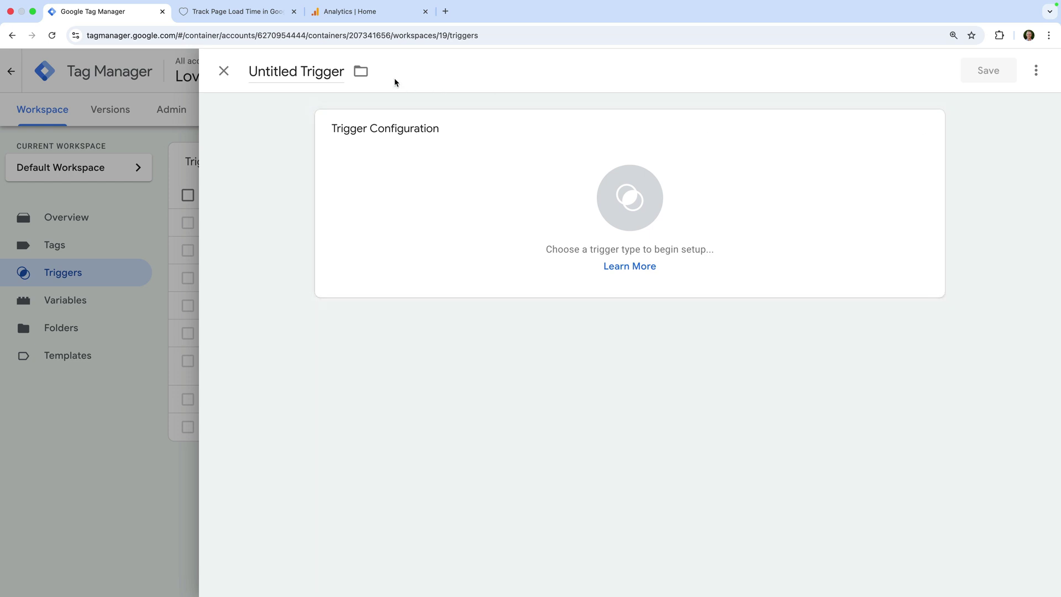
click(321, 67)
text(Page L)
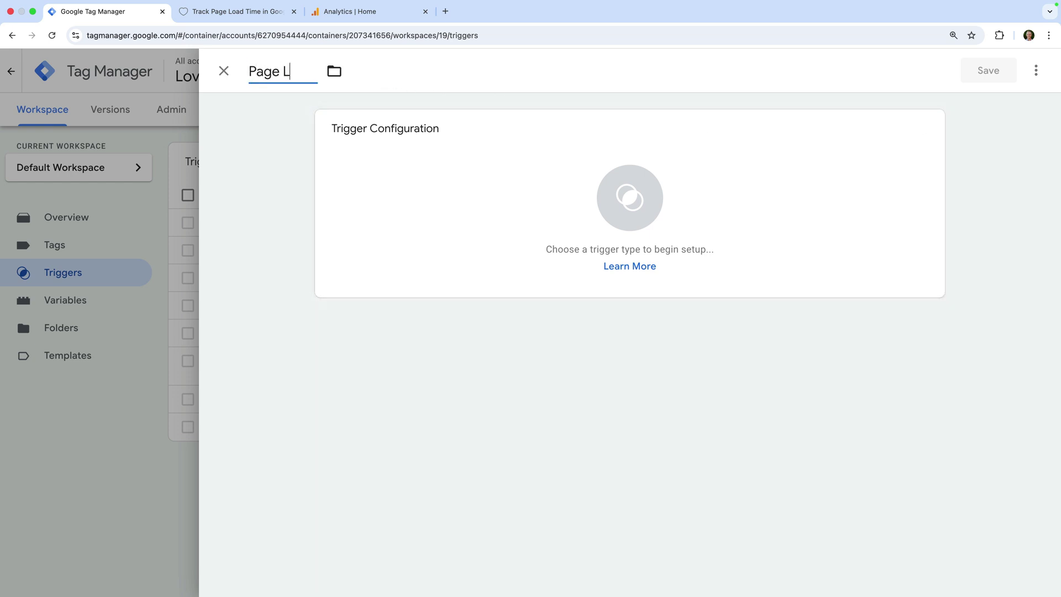
text(oad Time Gr)
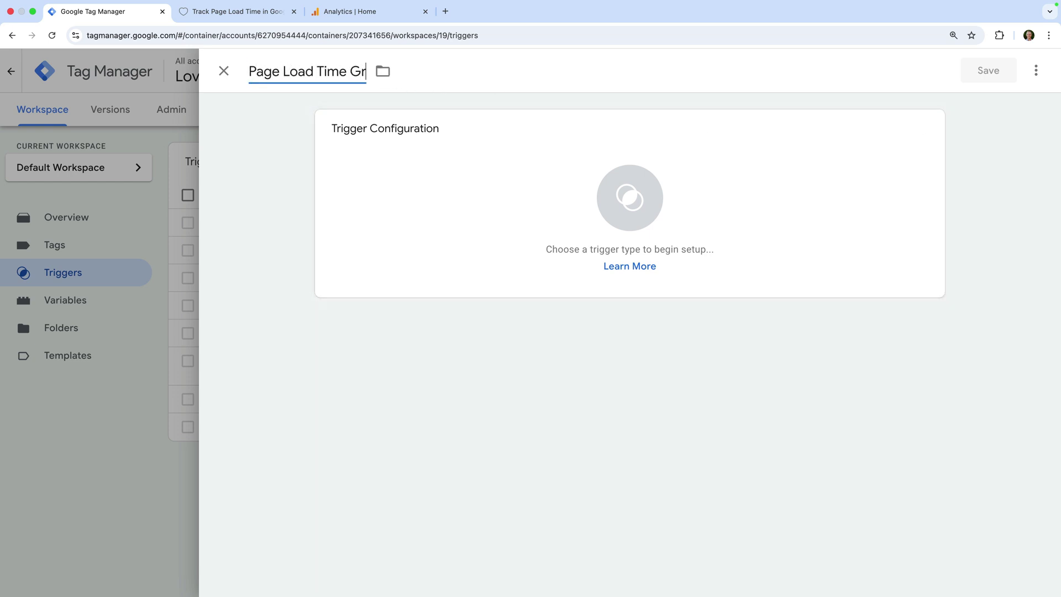
text(eater Than )
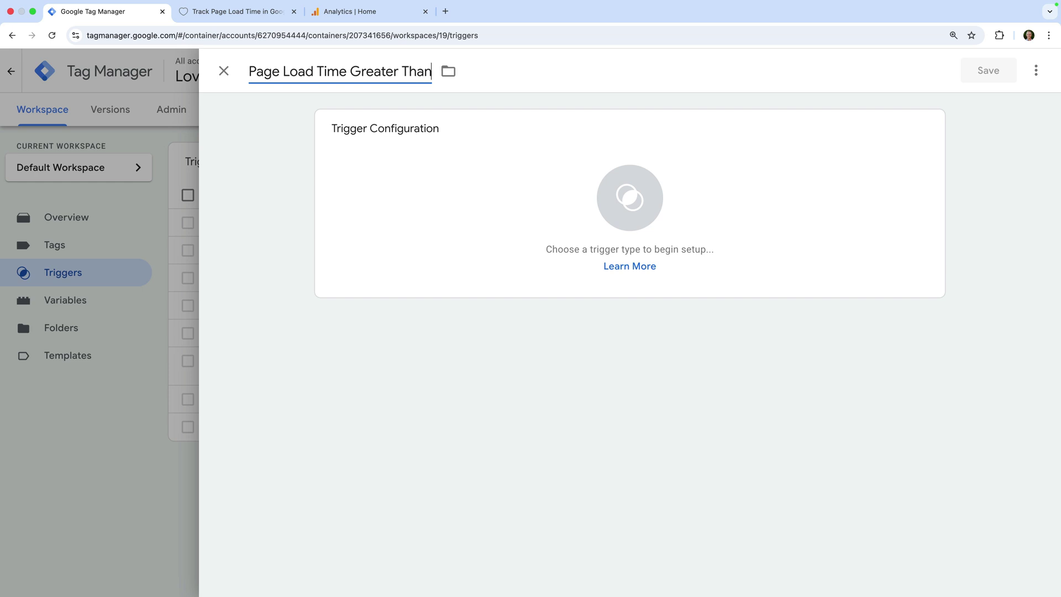
text(0)
click(277, 103)
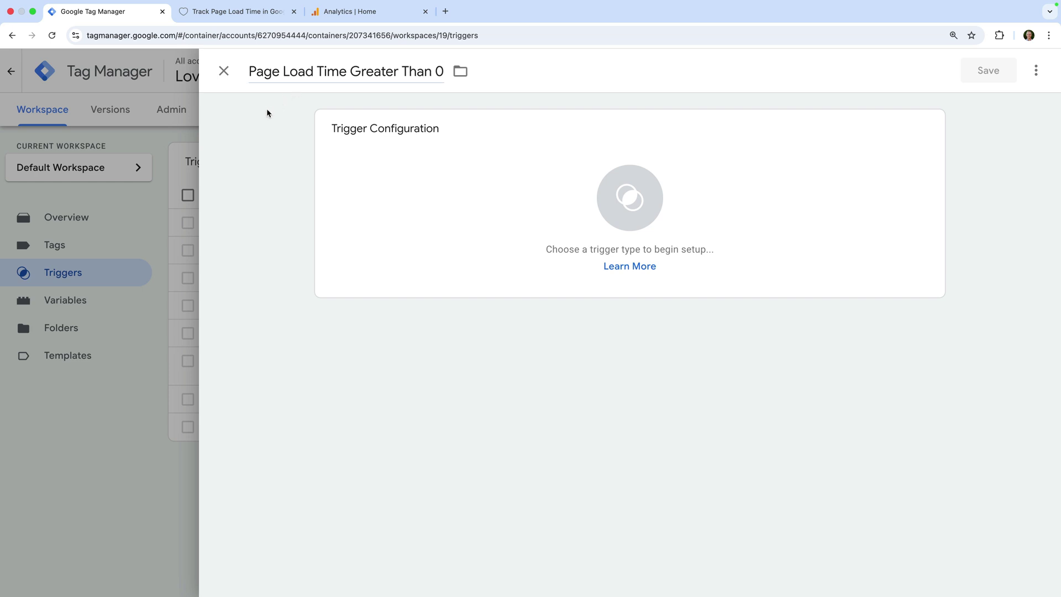
Set the trigger type to Page View - Window Loaded, firing on Some Window Loaded Events
click(393, 154)
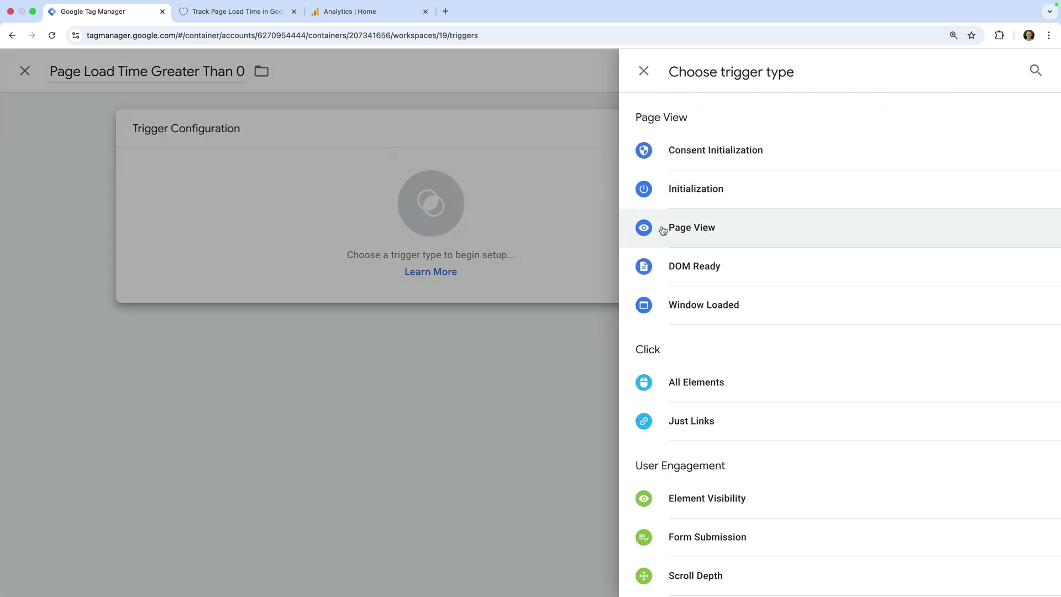
click(758, 308)
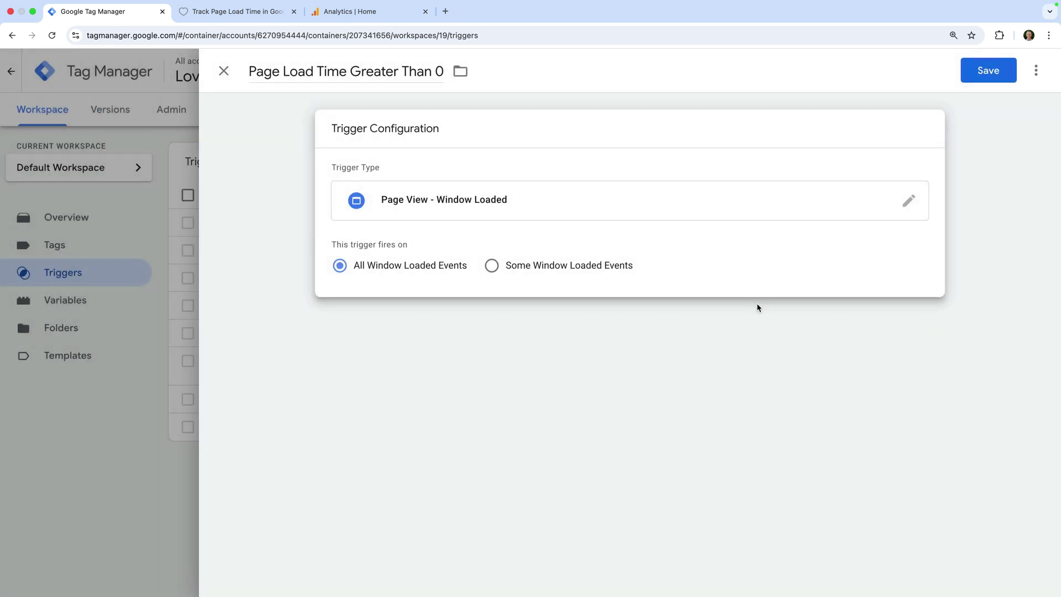
click(557, 272)
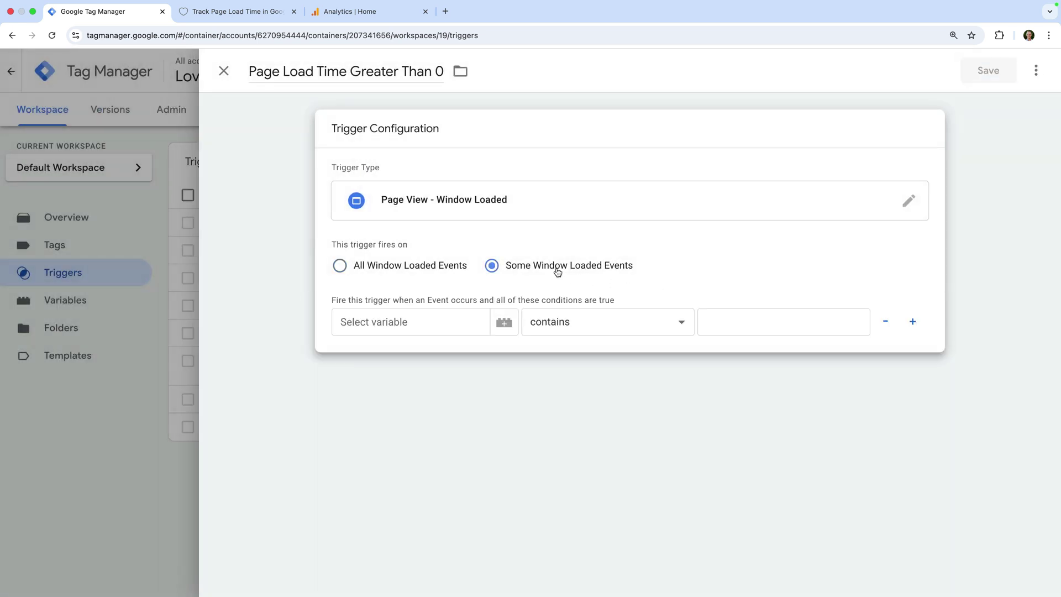
Add the firing condition {{Page Load Time}} greater than 0 to the trigger and save it
click(473, 321)
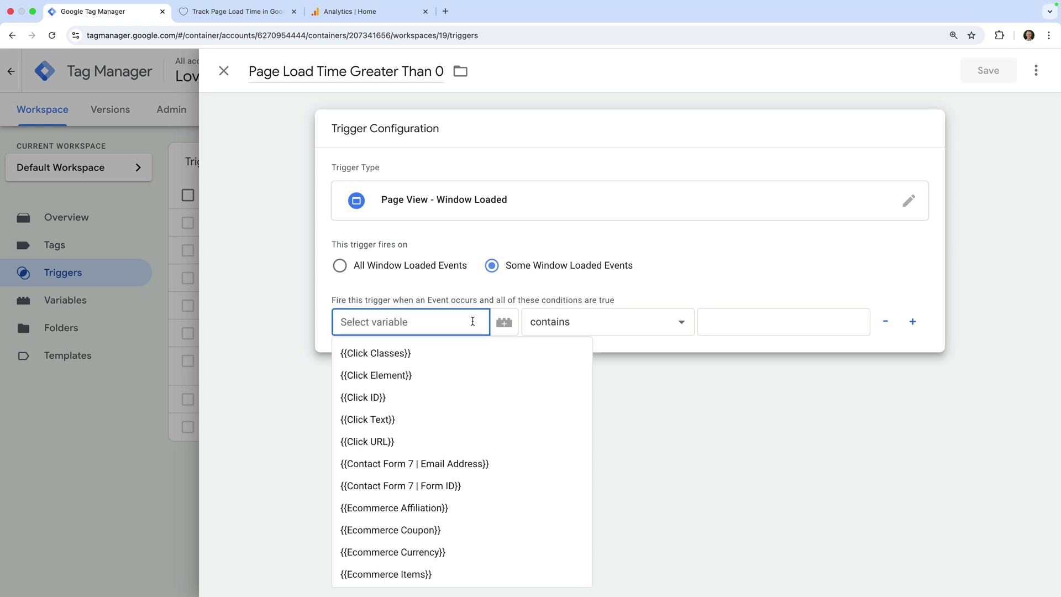
text({{page)
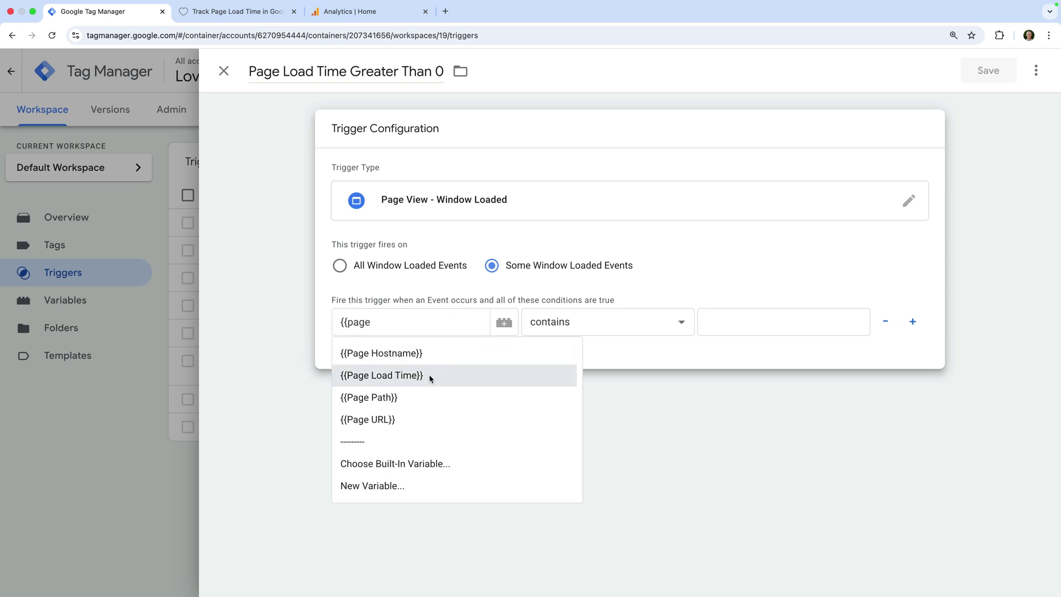
click(429, 374)
click(598, 318)
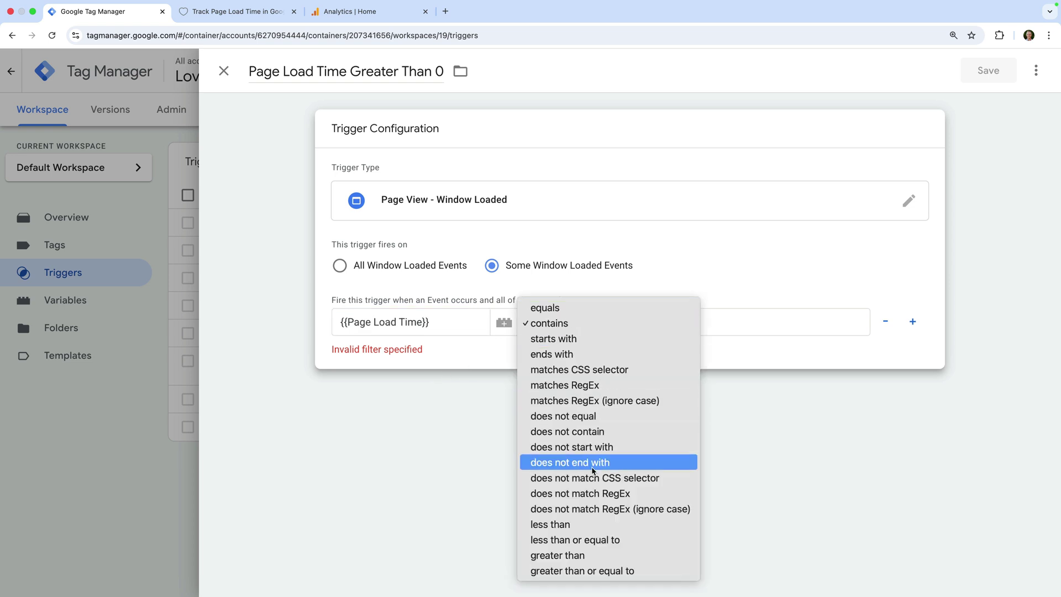
click(581, 555)
click(722, 324)
text(0)
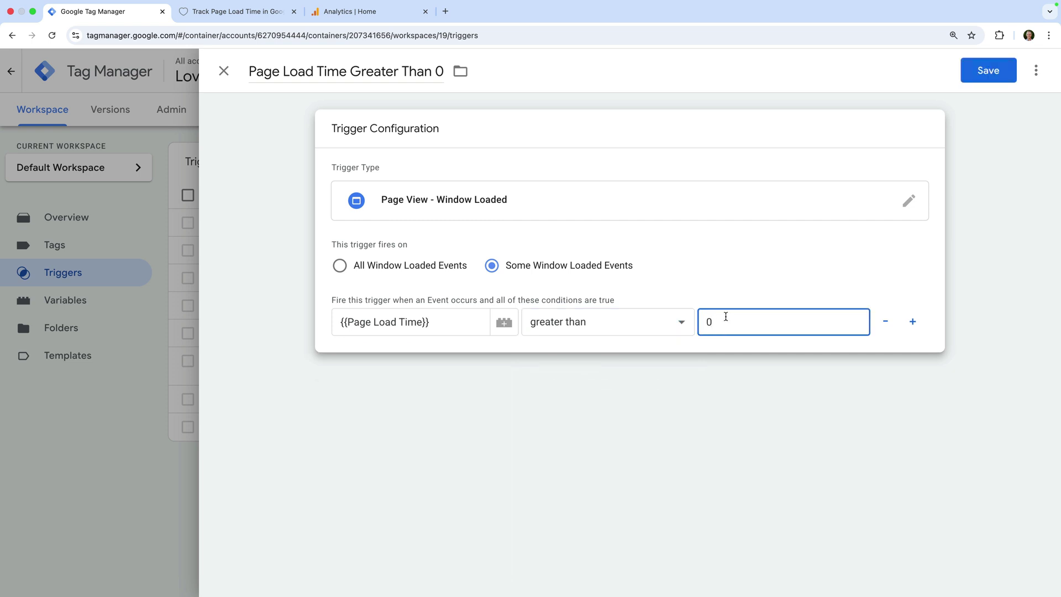
click(767, 266)
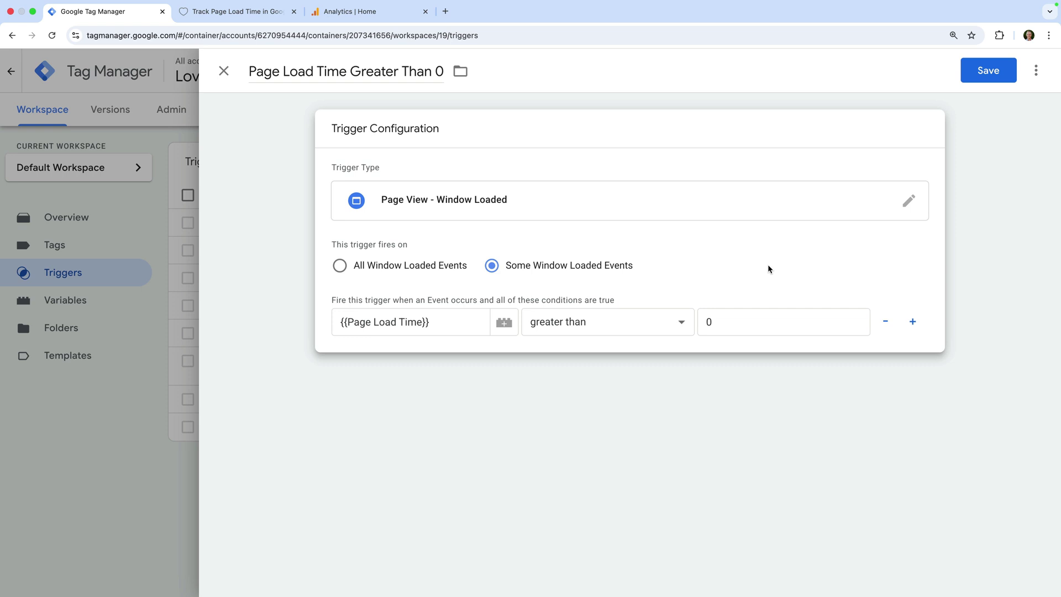
click(989, 71)
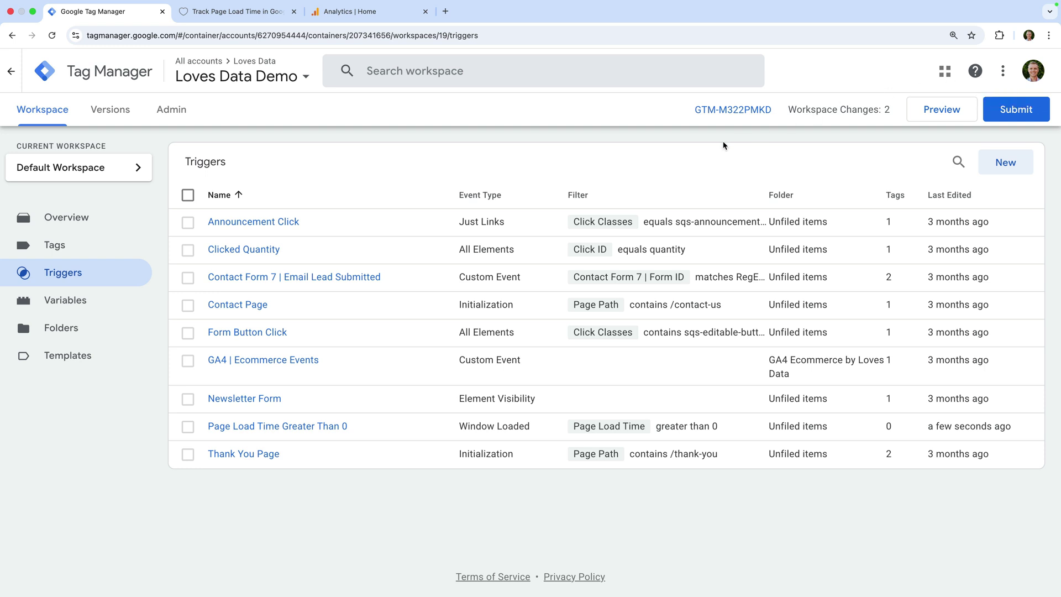
Start a new tag and name it "Google Analytics | GA4 | Page Load Time"
click(108, 250)
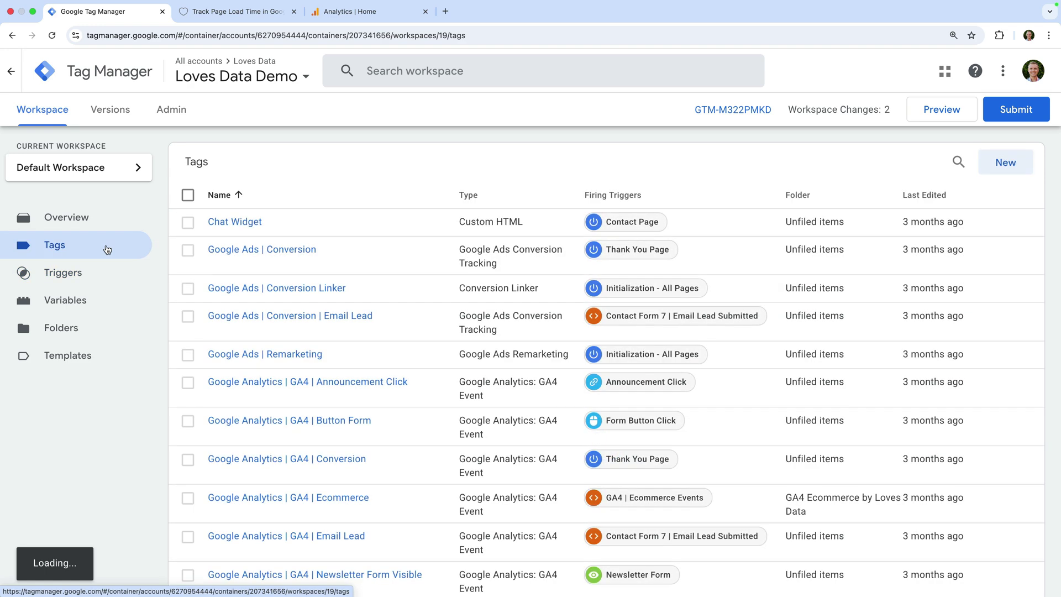
click(993, 170)
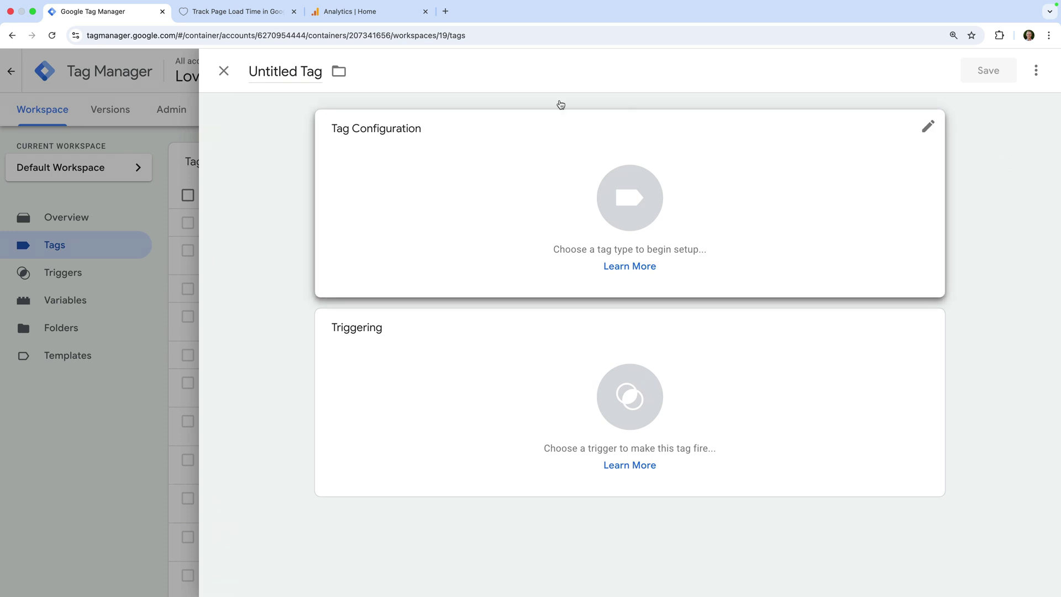
click(285, 71)
text(Google Analytics | GA4 | Page Load Time)
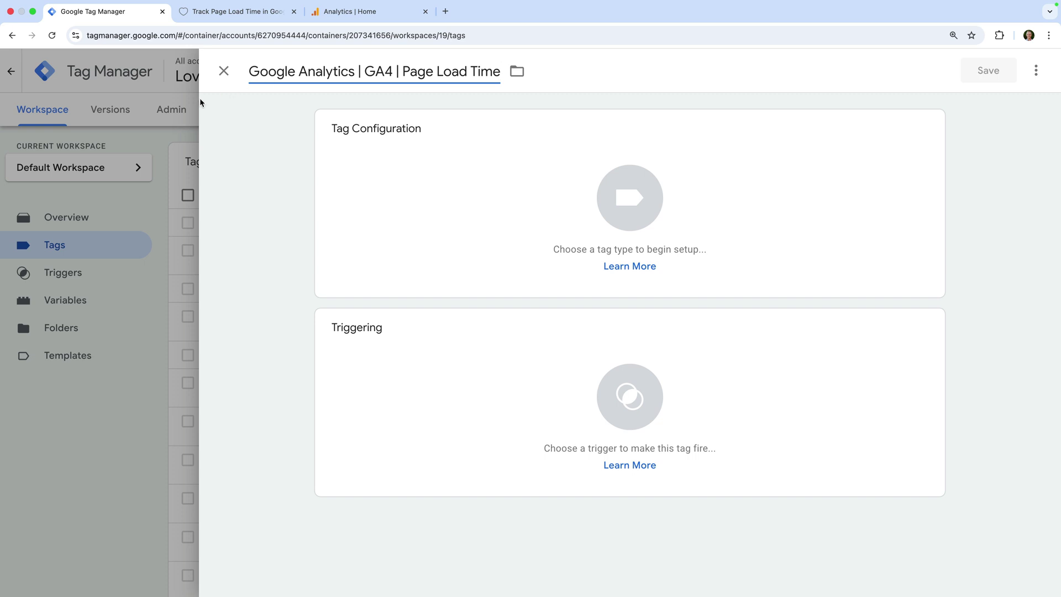
Set the tag type to Google Analytics: GA4 Event
click(363, 142)
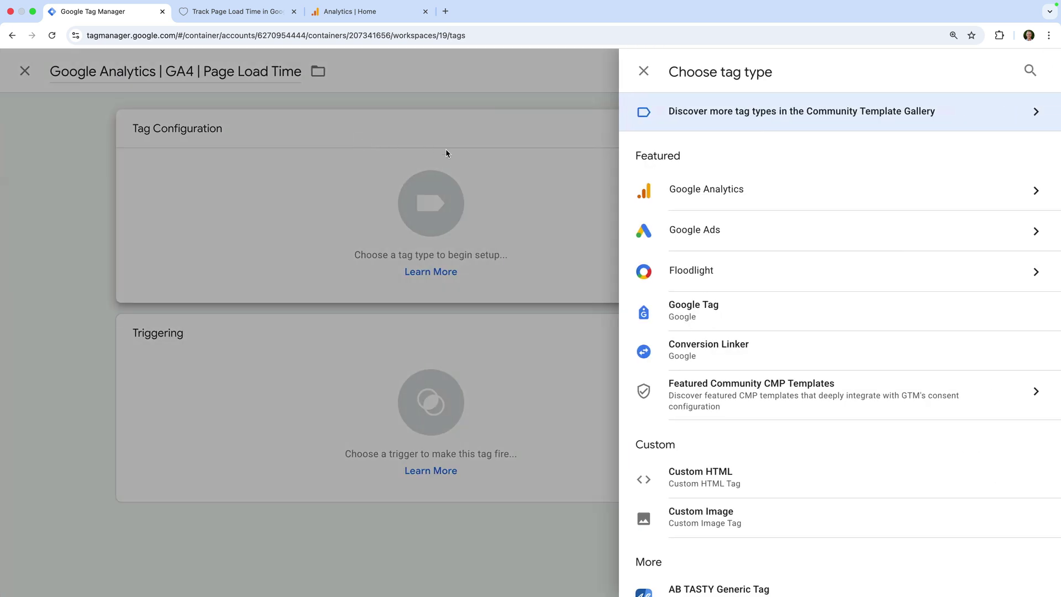
click(696, 205)
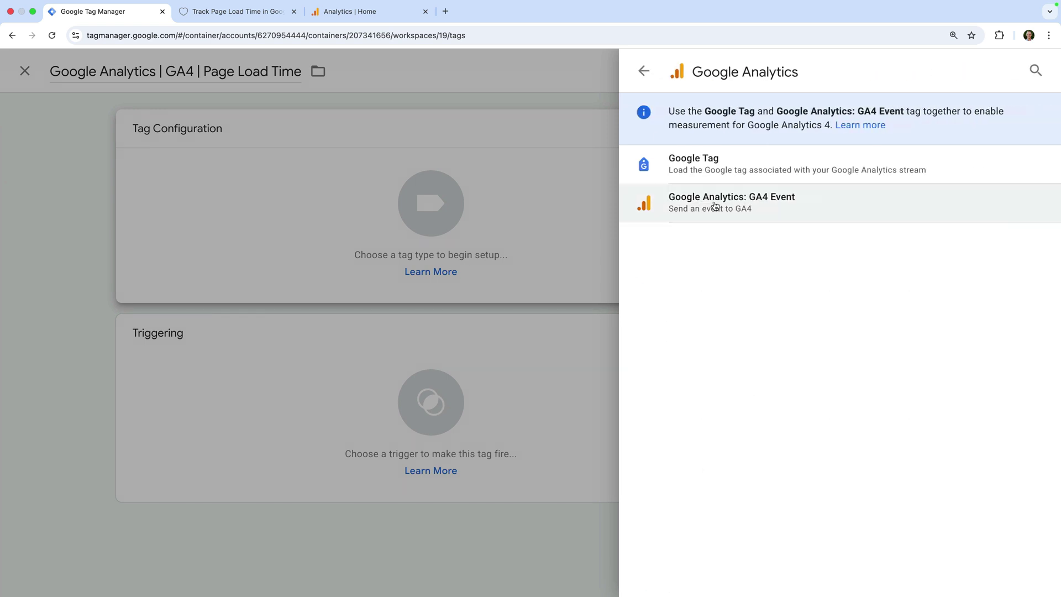
click(792, 210)
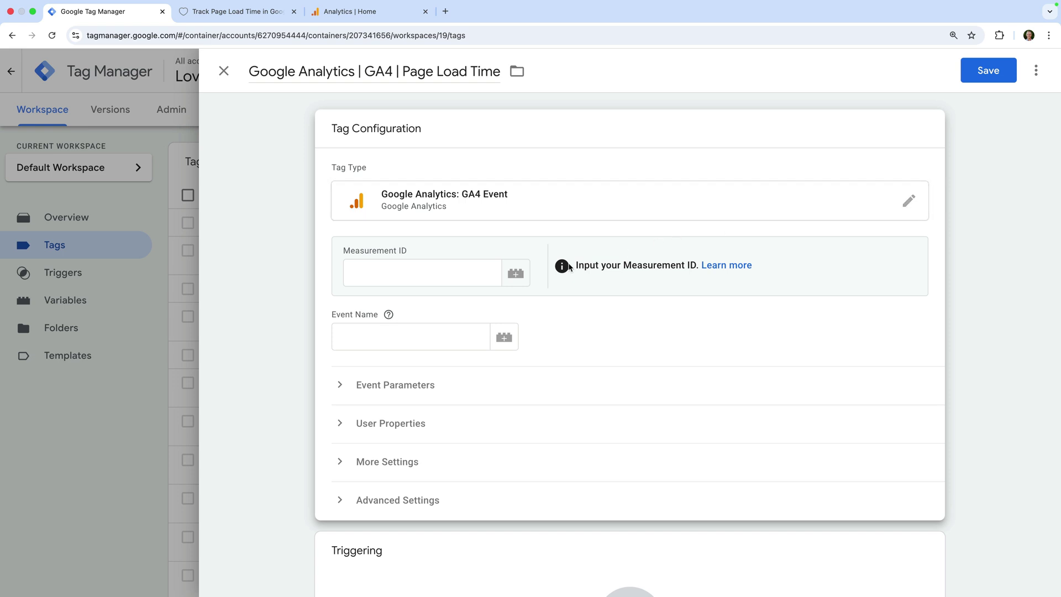
Use the {{GA4 Measurement ID}} variable as the tag's measurement ID and set the event name to page_load_time
click(473, 268)
text({{ga)
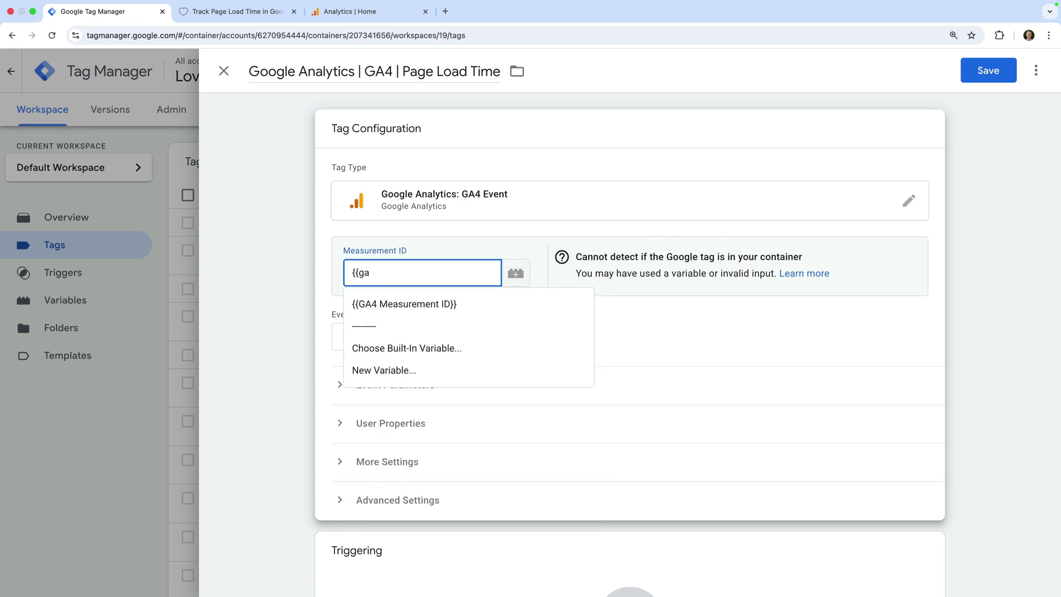
click(446, 303)
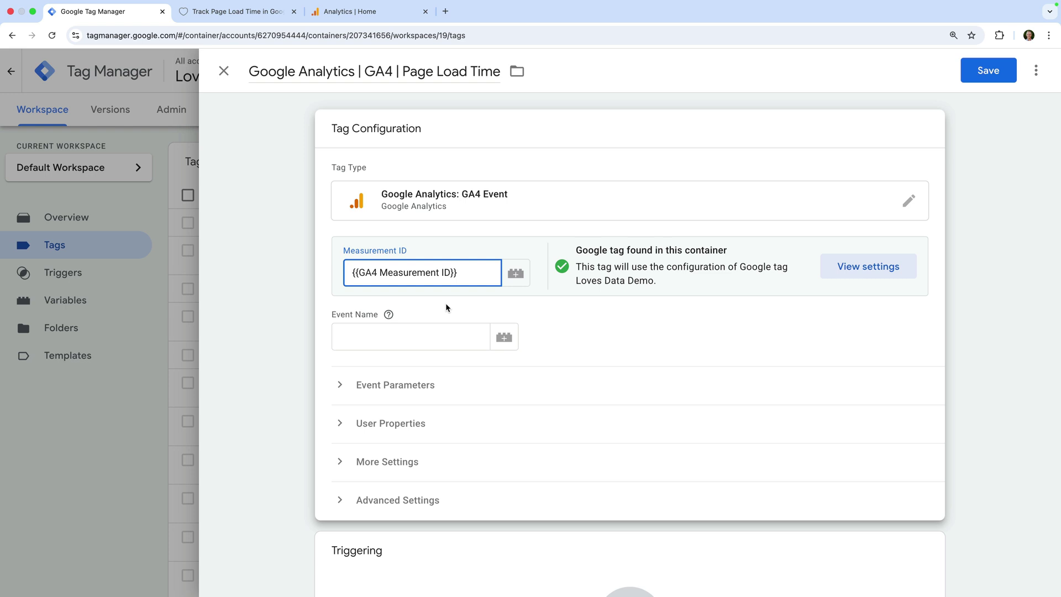
click(445, 302)
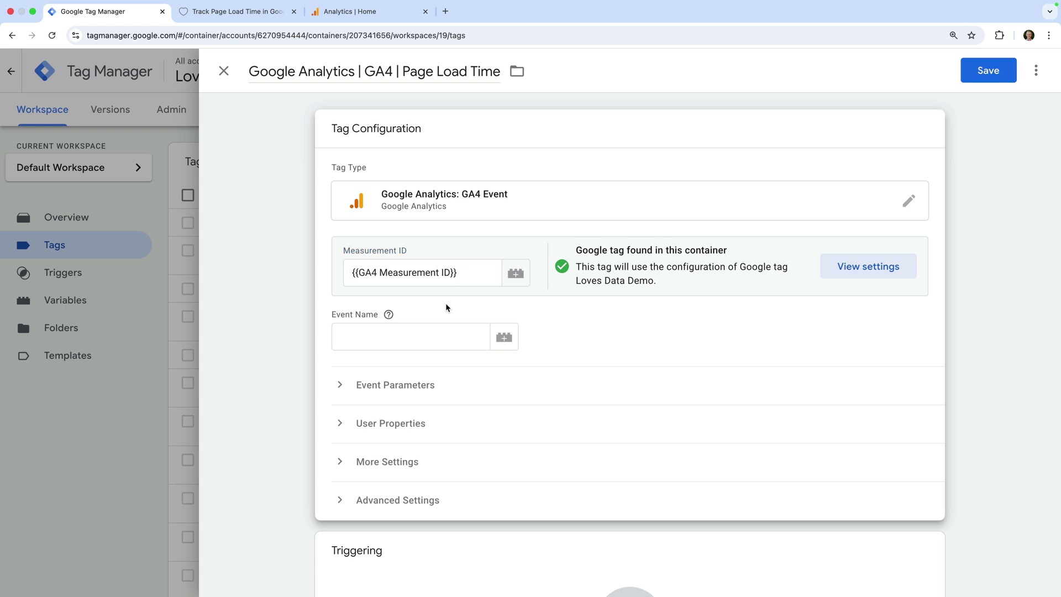
click(392, 336)
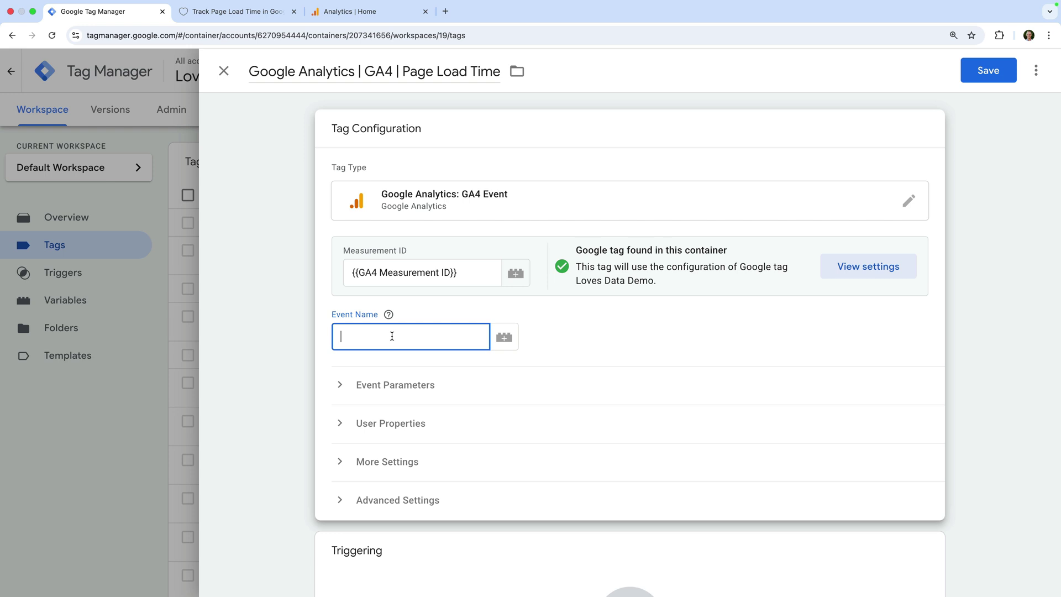
text(page_load_time)
Add an event parameter named loading_time_sec with the {{Page Load Time}} variable as its value
click(448, 390)
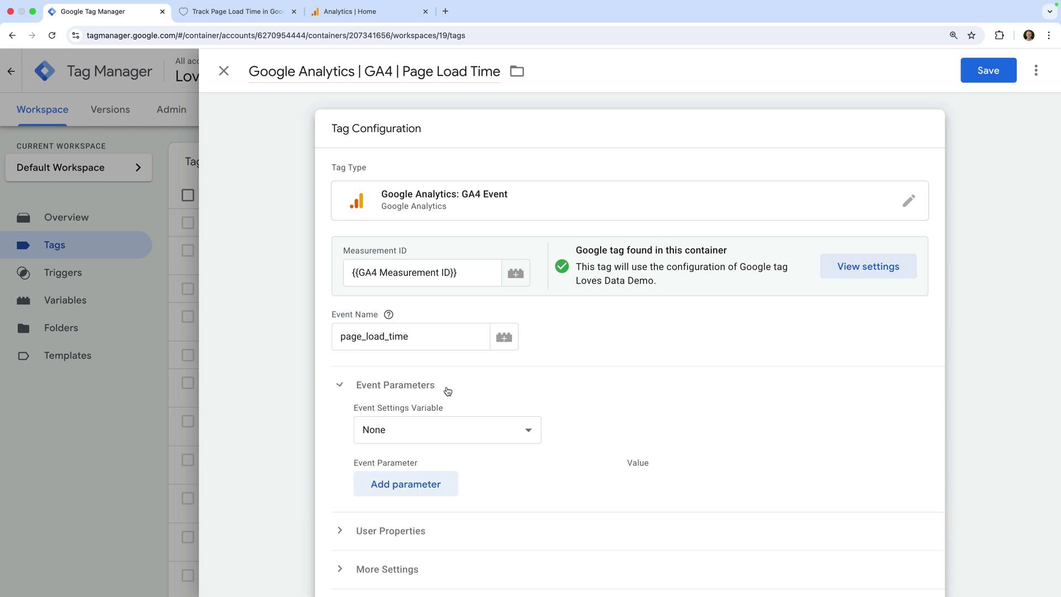
scroll(446, 390, down, 3)
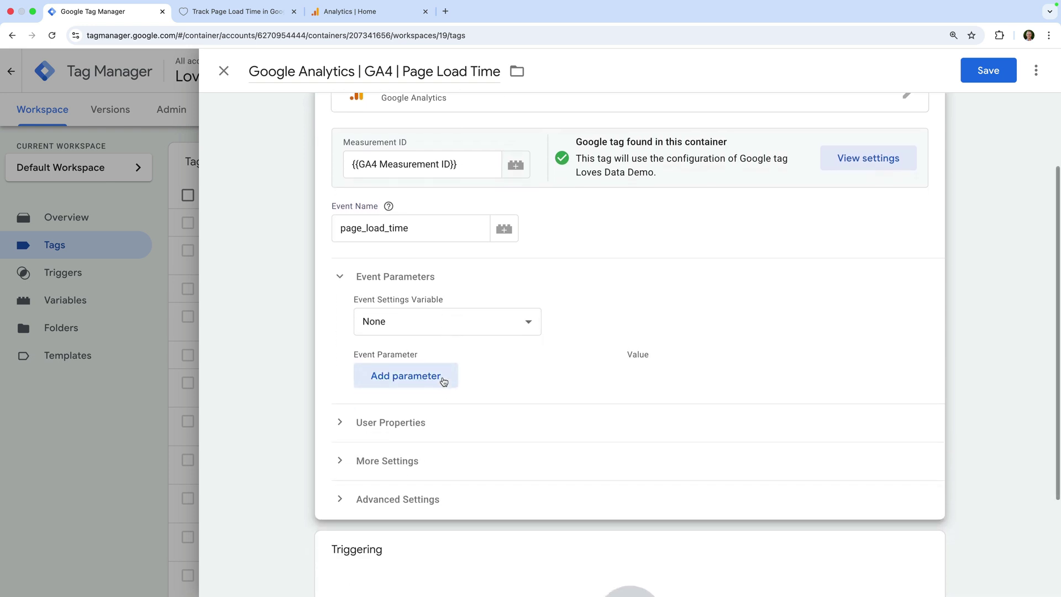
click(443, 381)
click(443, 377)
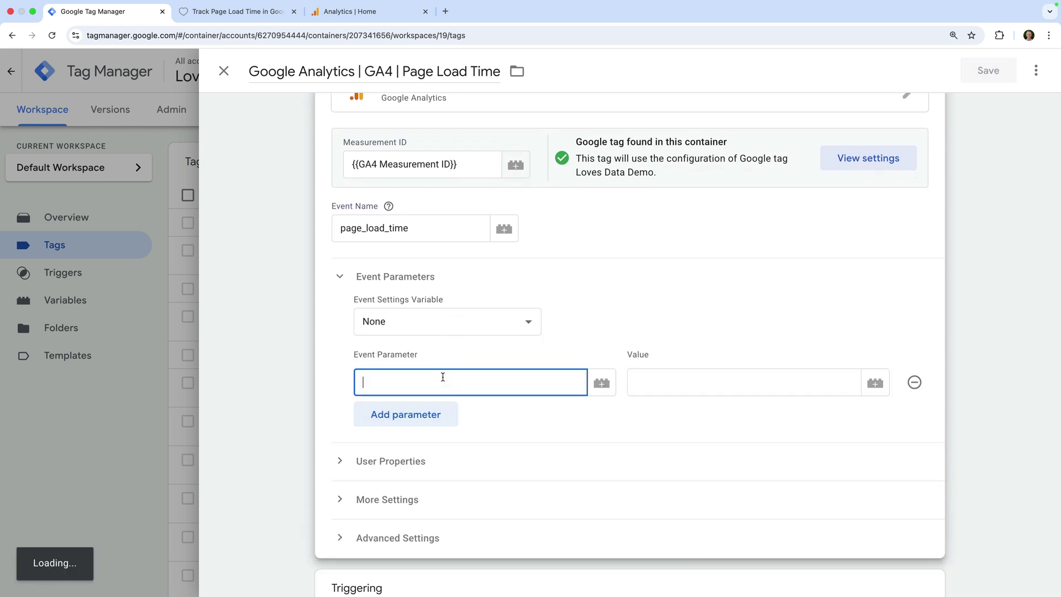
text(loading_)
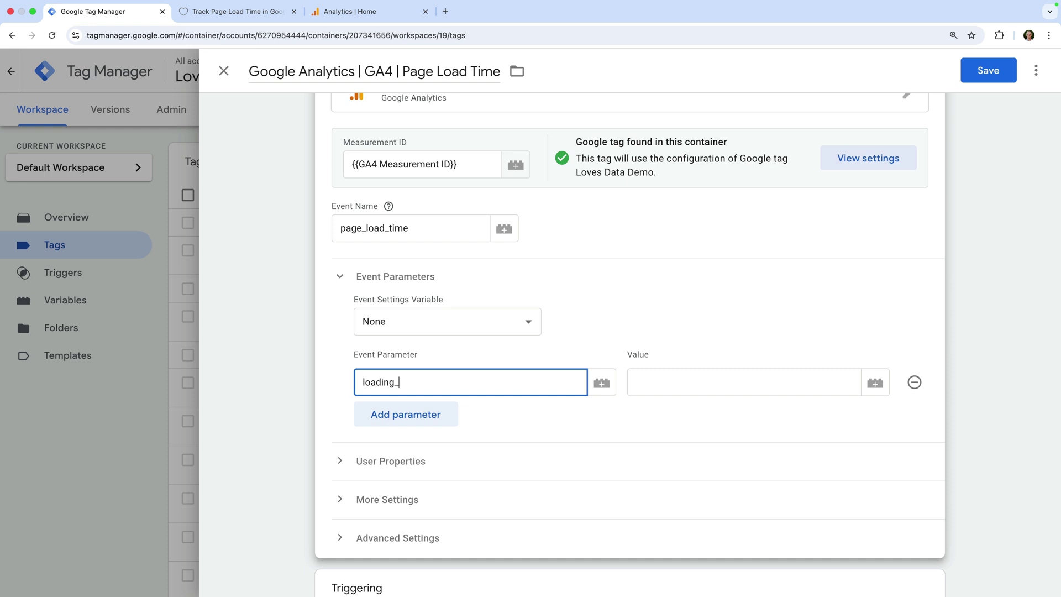
text(time_sec)
click(651, 380)
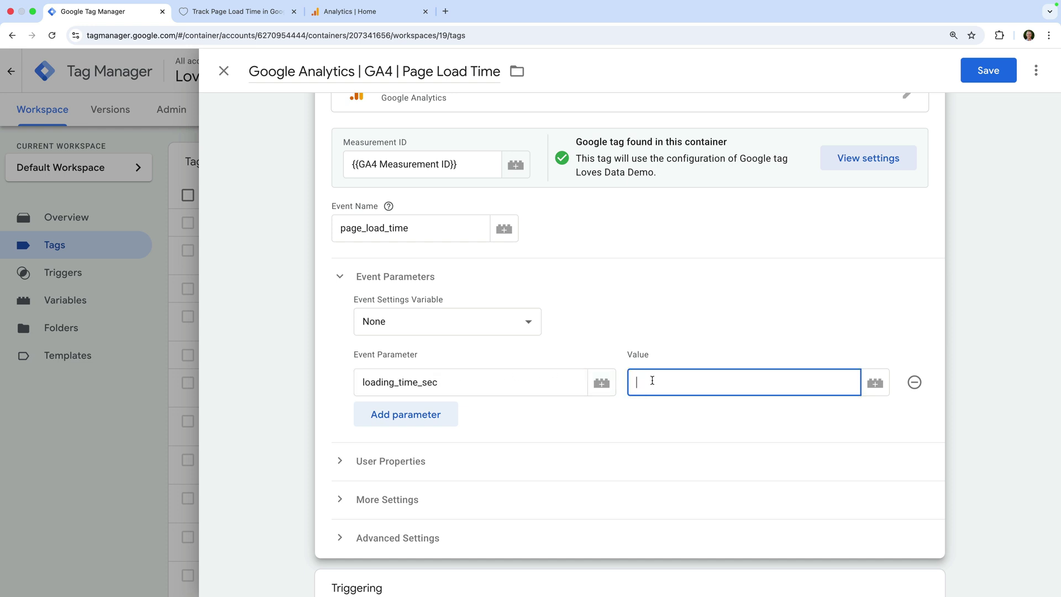
text({{page loa)
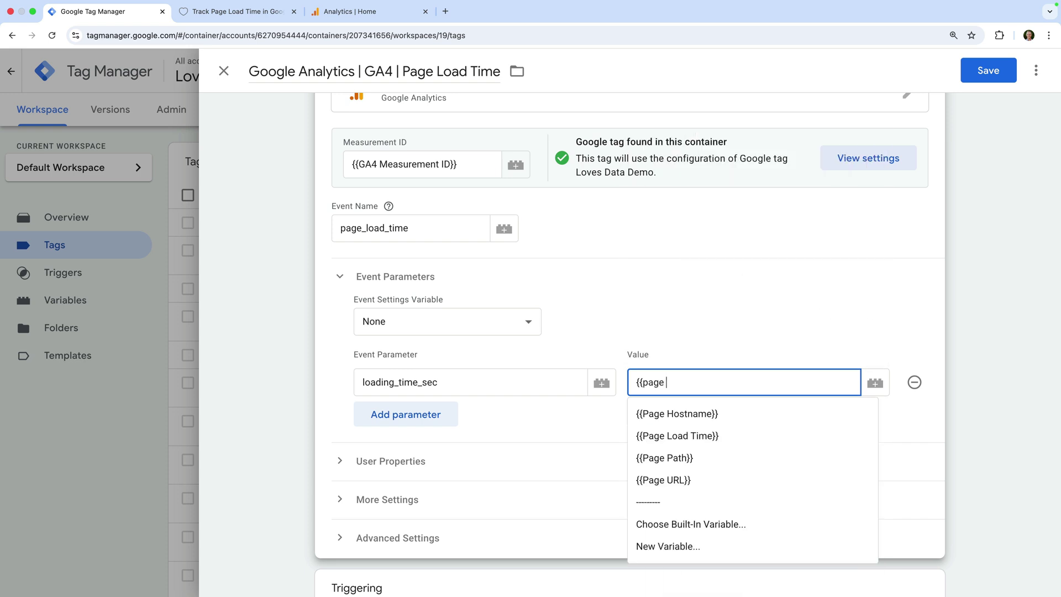
click(658, 412)
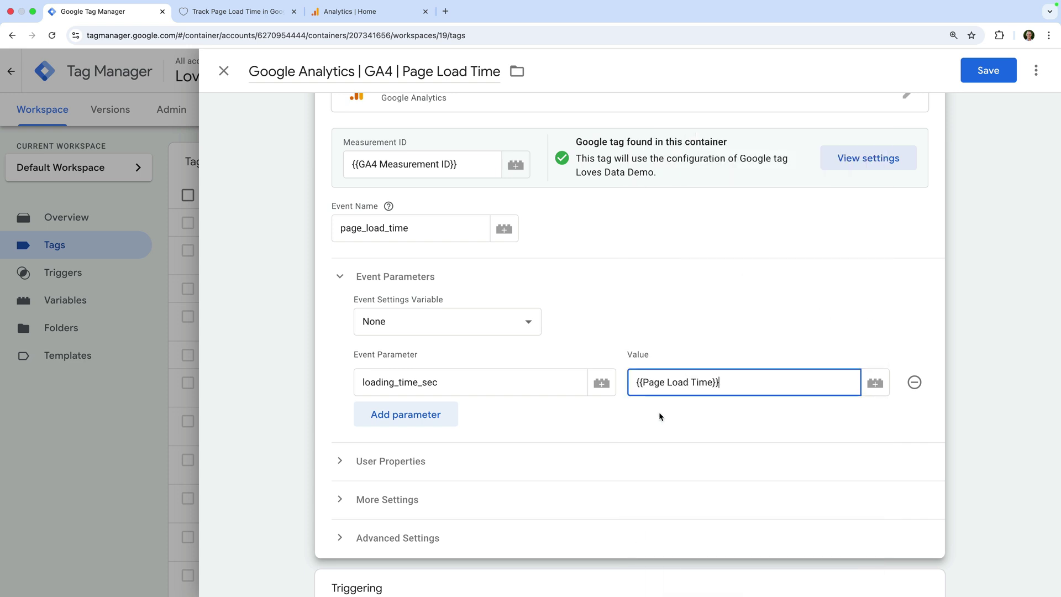
Assign the "Page Load Time Greater Than 0" trigger to the tag and save the tag
scroll(659, 412, down, 3)
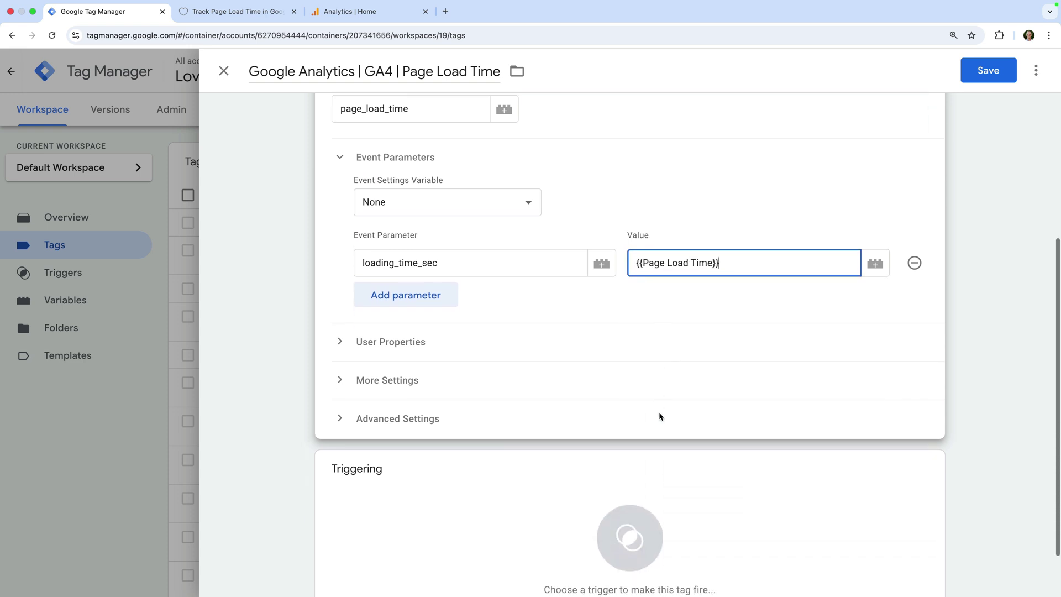
click(496, 494)
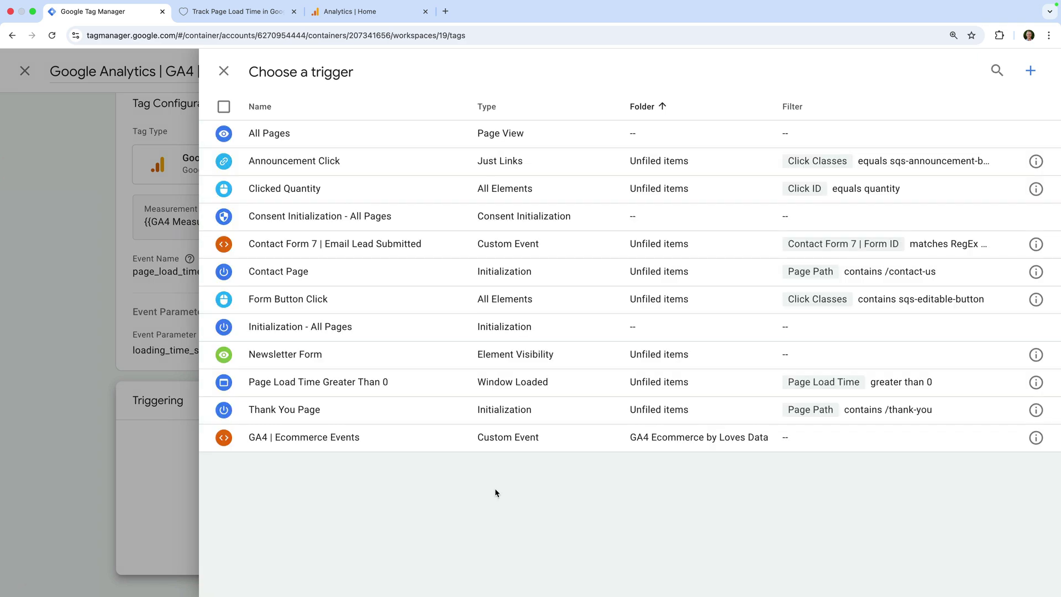
click(410, 385)
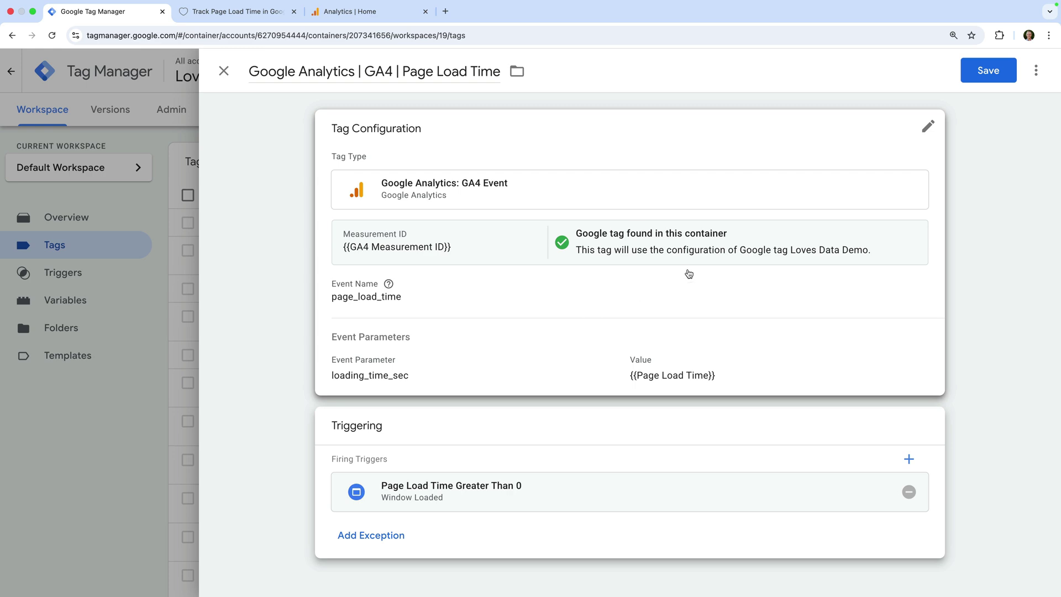
click(995, 64)
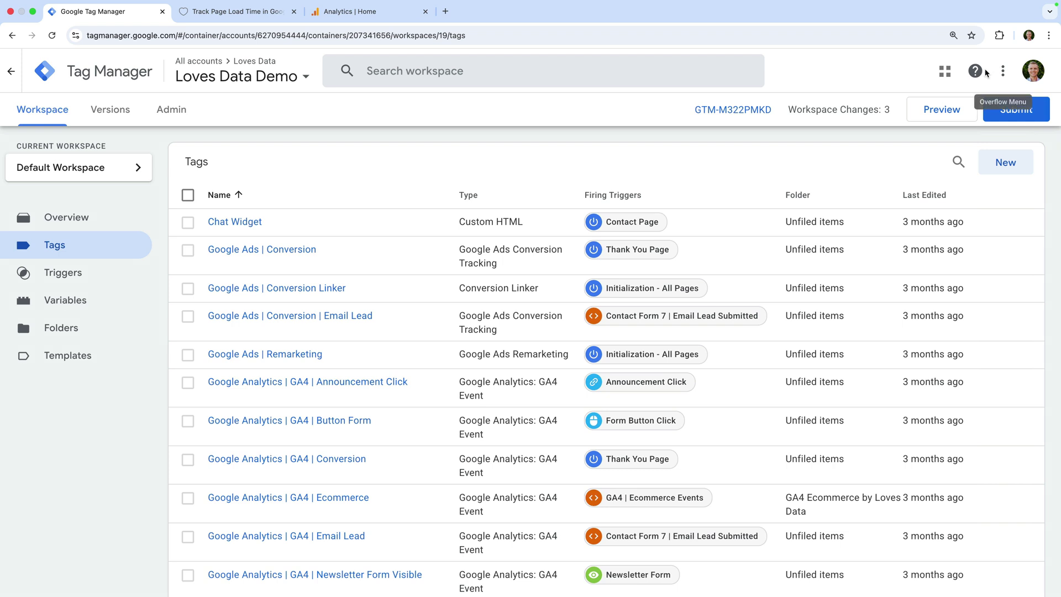
click(946, 112)
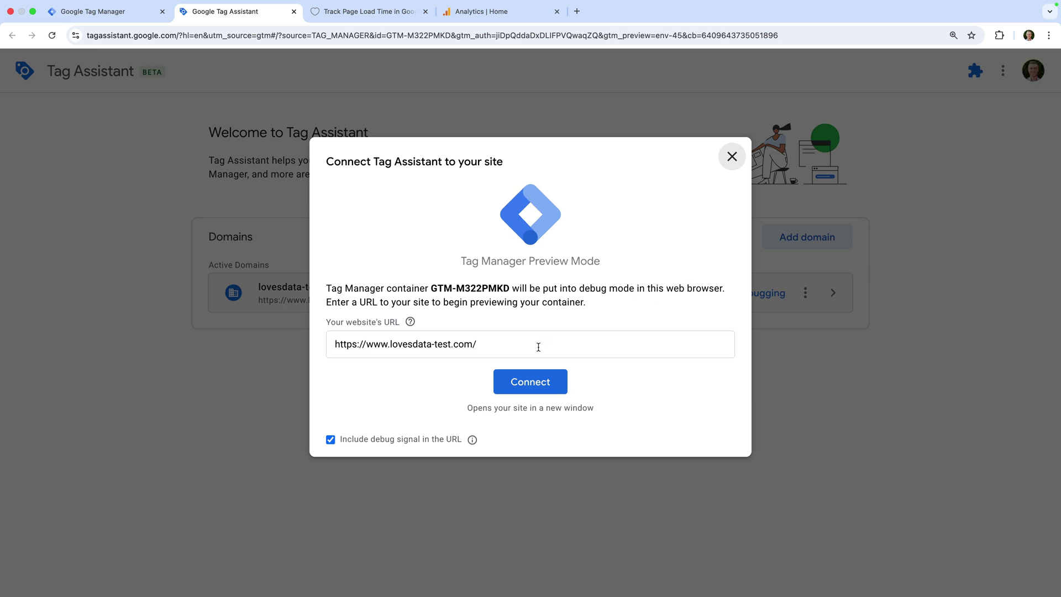
click(547, 387)
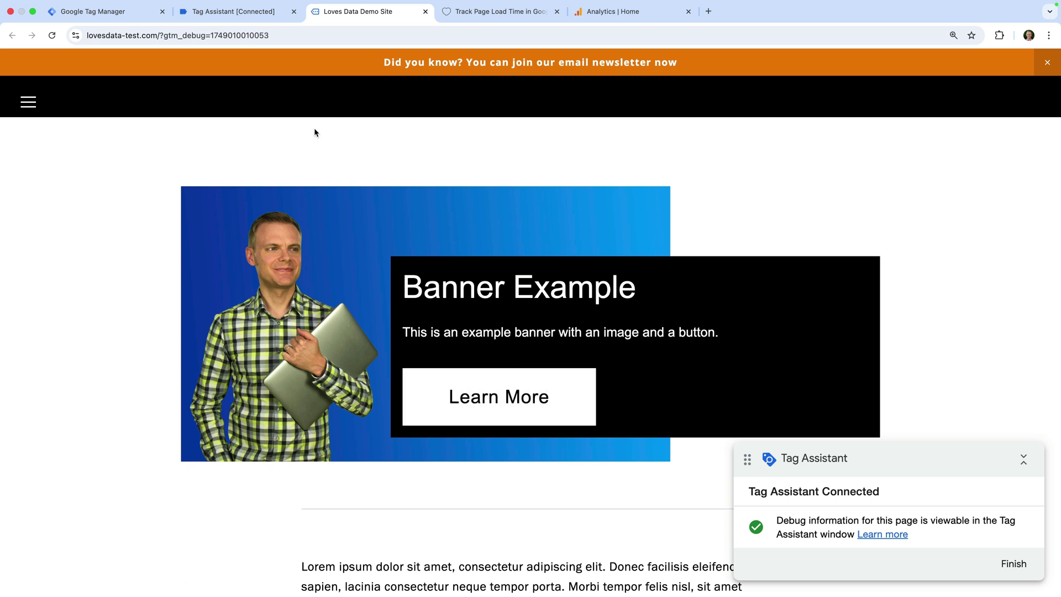
click(252, 12)
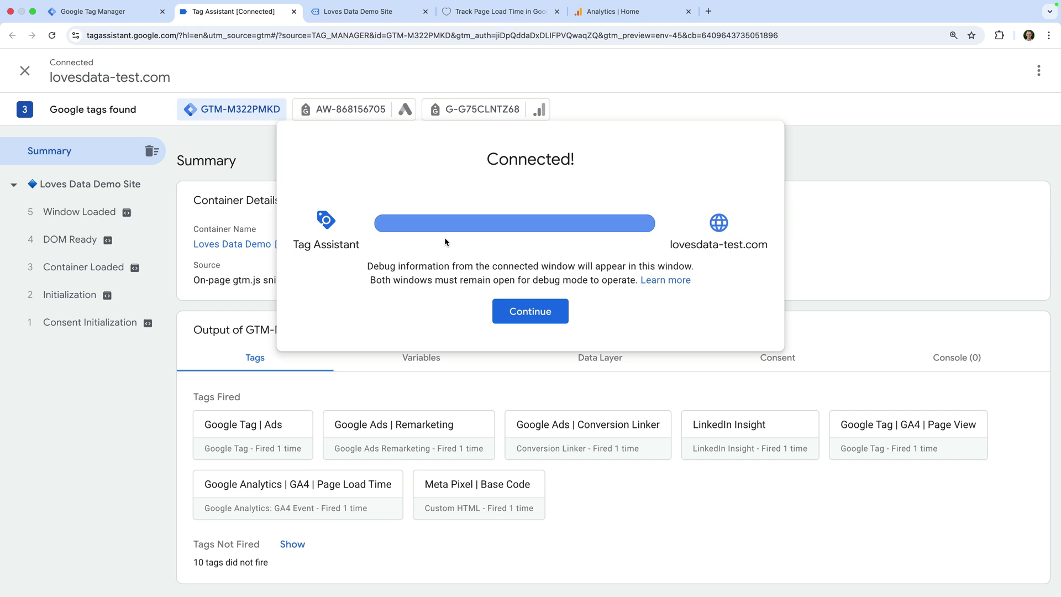
click(496, 311)
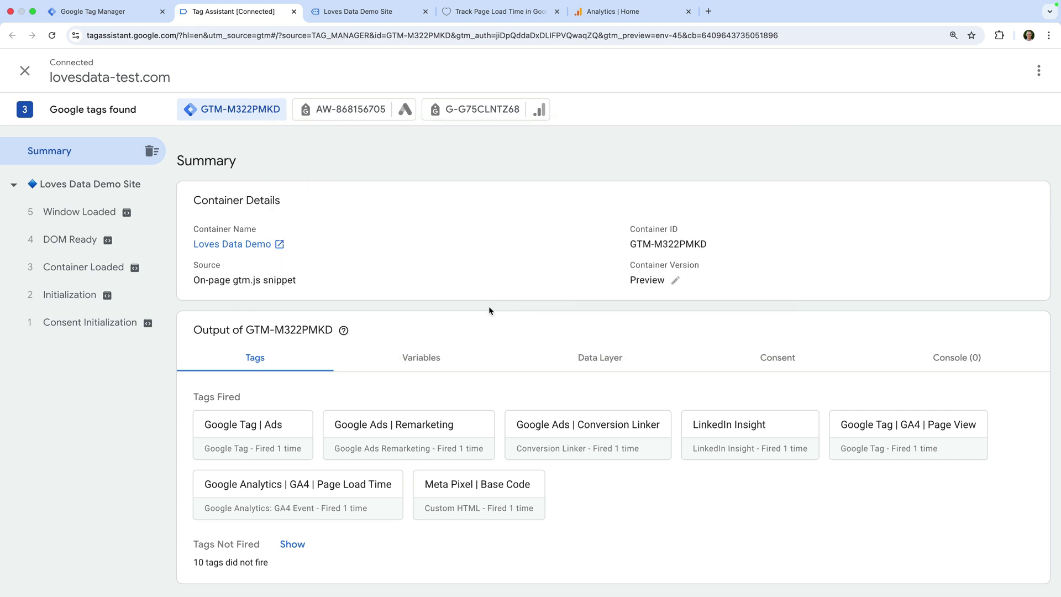
Examine the Page Load Time tag fired on the Window Loaded event, checking its loading_time_sec parameter value
click(114, 217)
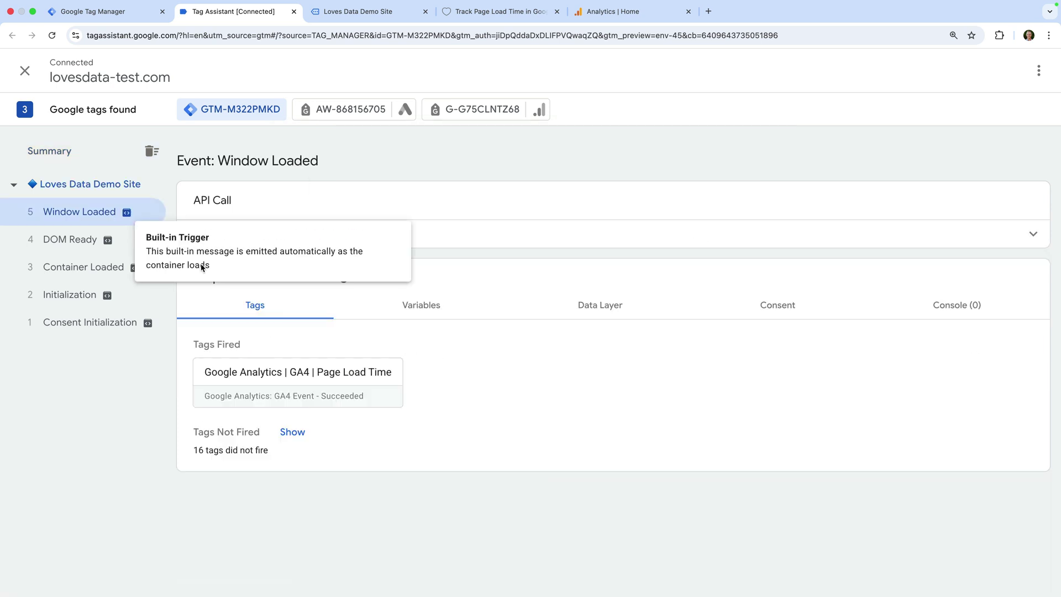
click(386, 395)
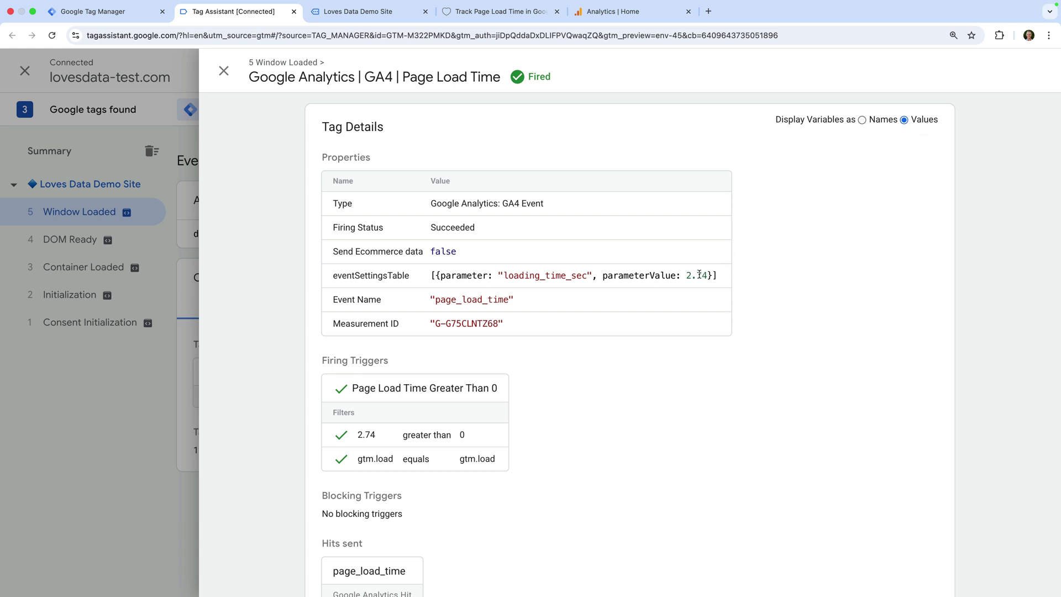
drag(688, 277, 706, 276)
Close the demo site and the Tag Assistant debug session, leaving without saving, and return to the Google Tag Manager workspace
click(425, 11)
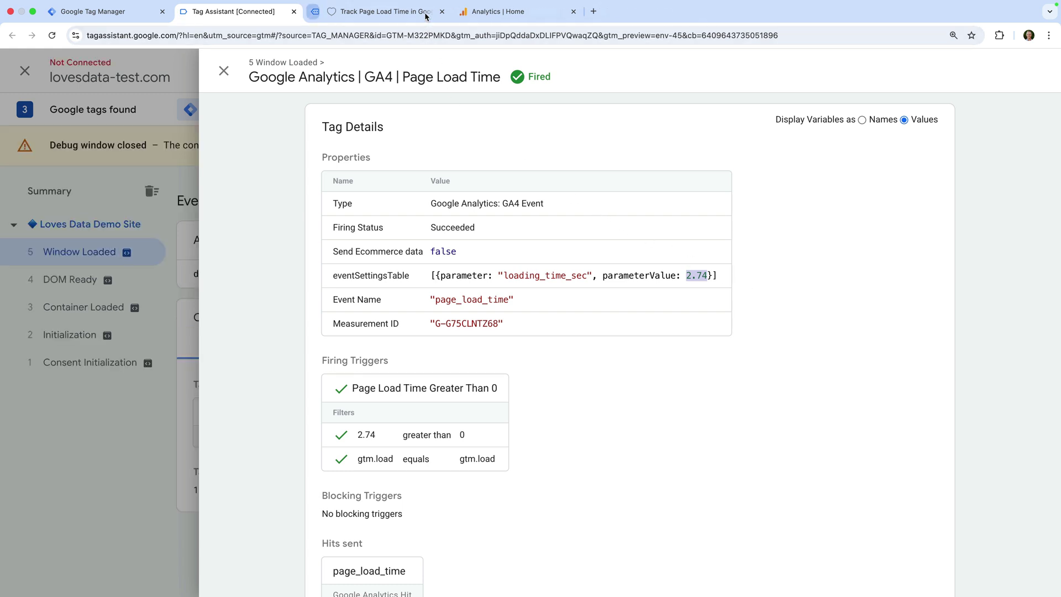
click(293, 11)
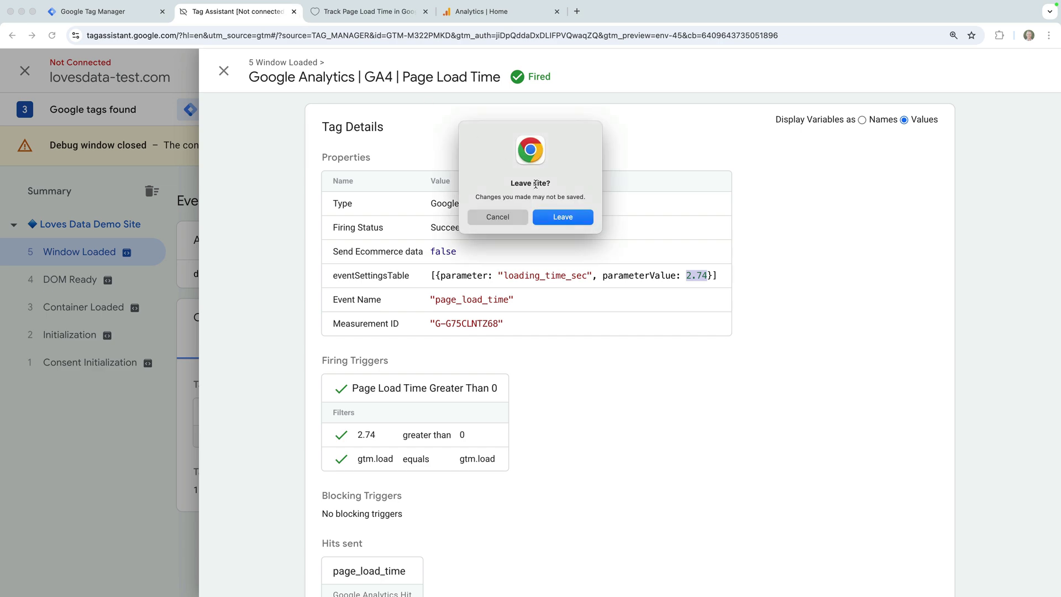
click(570, 220)
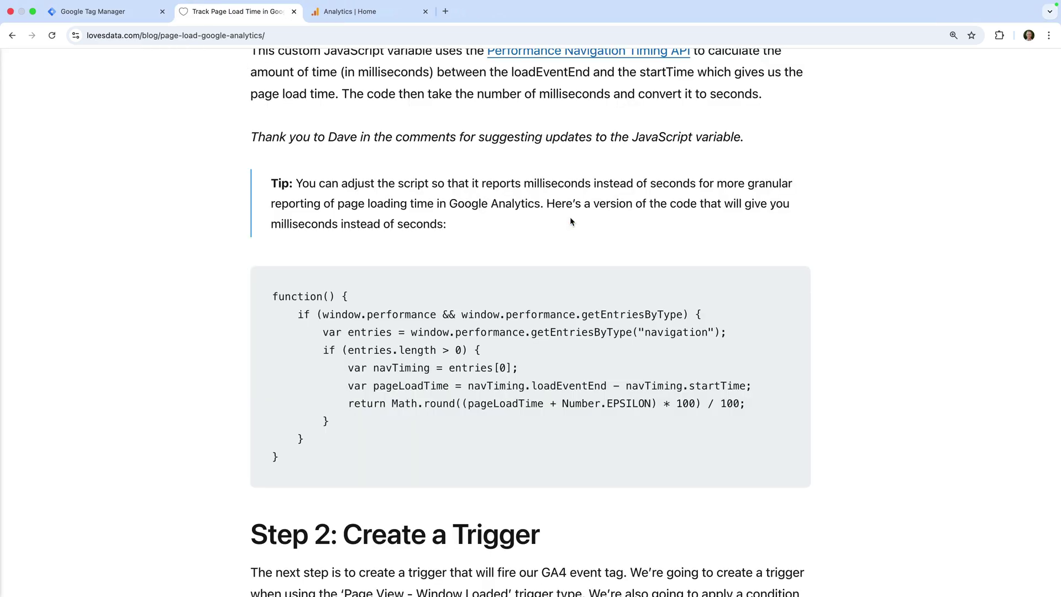
click(128, 13)
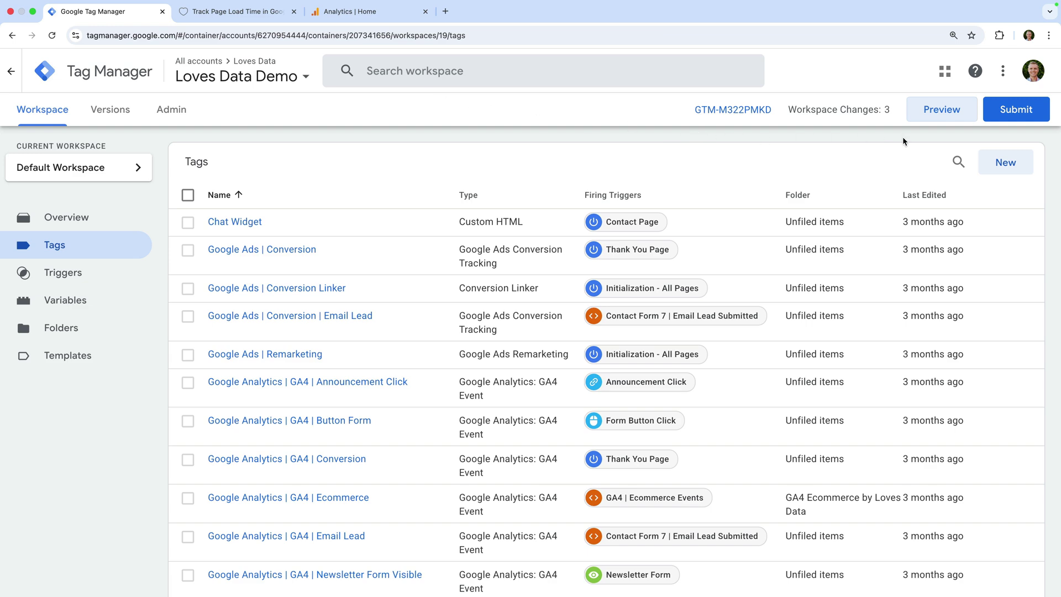
Submit the workspace changes as a version named "Added GA4 Loading Time" and publish it to the Live environment
click(1013, 113)
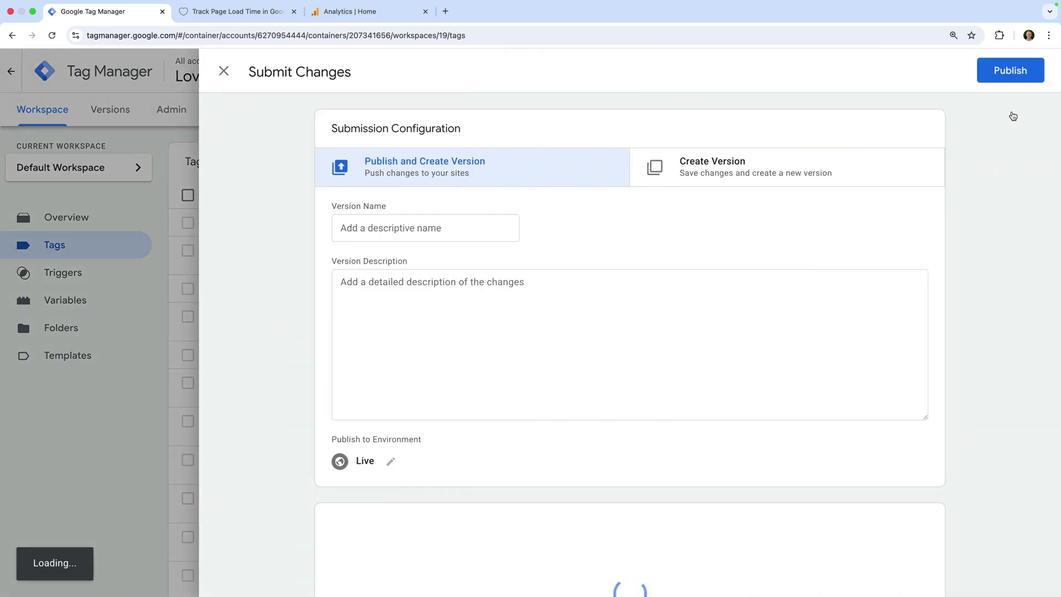
click(441, 229)
text(Ad)
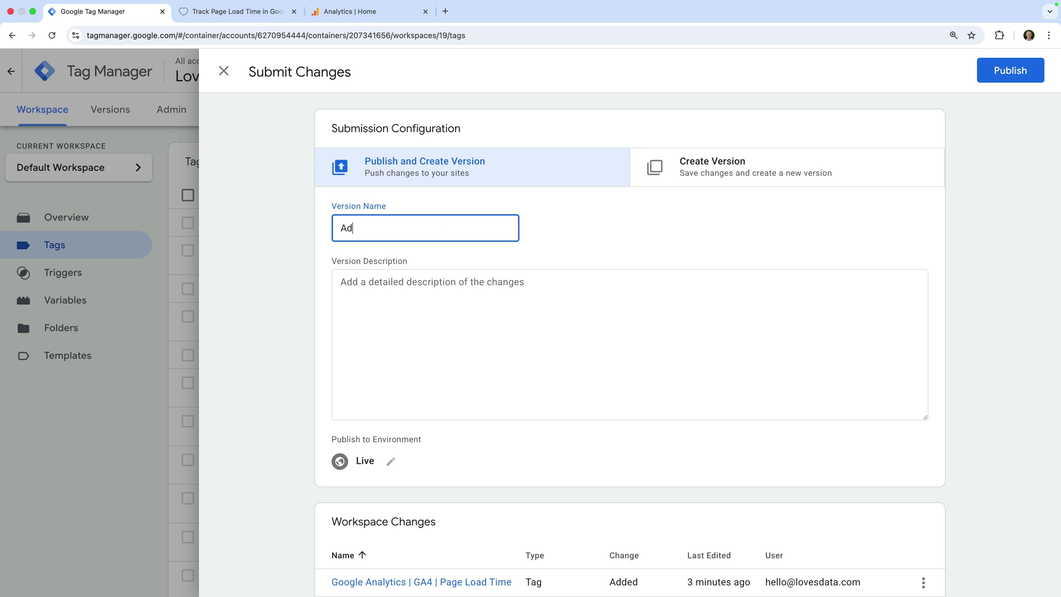
text(ded GA4 Loadi)
text(ime)
click(990, 70)
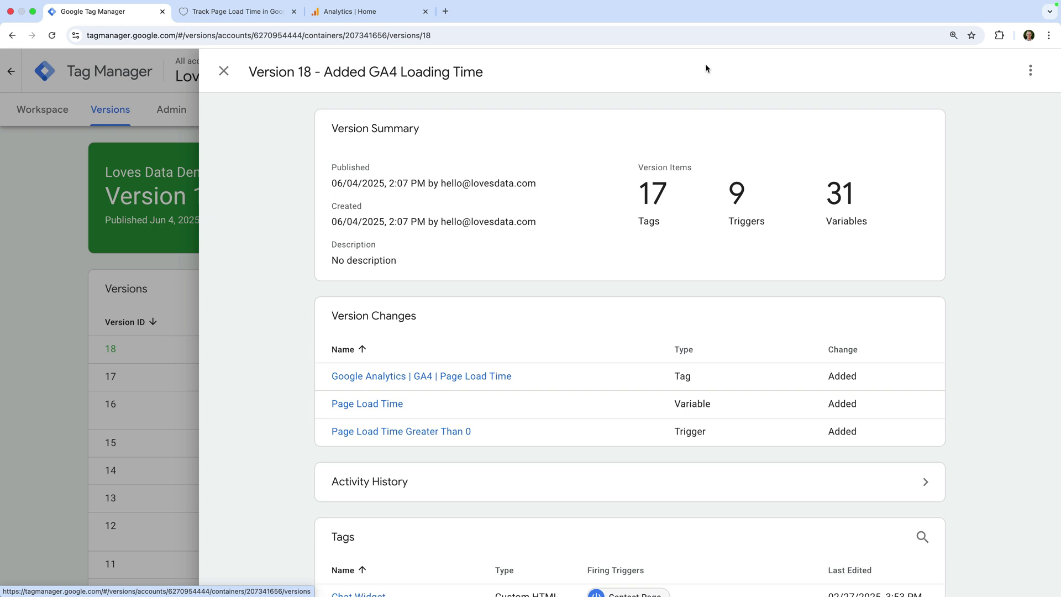
Switch to Google Analytics and open the property's custom definitions in the admin settings
click(393, 13)
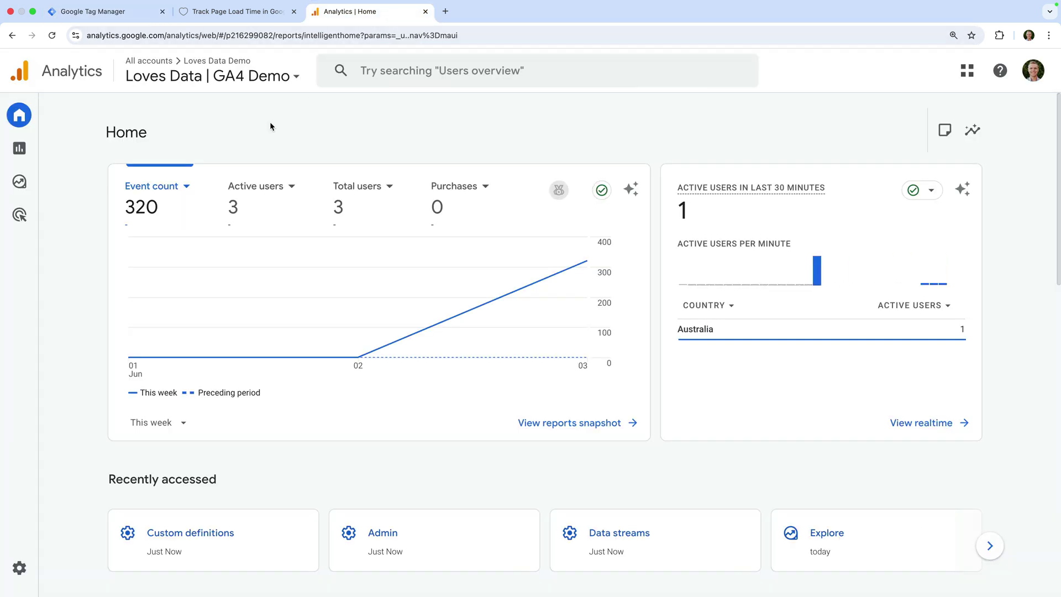
click(20, 569)
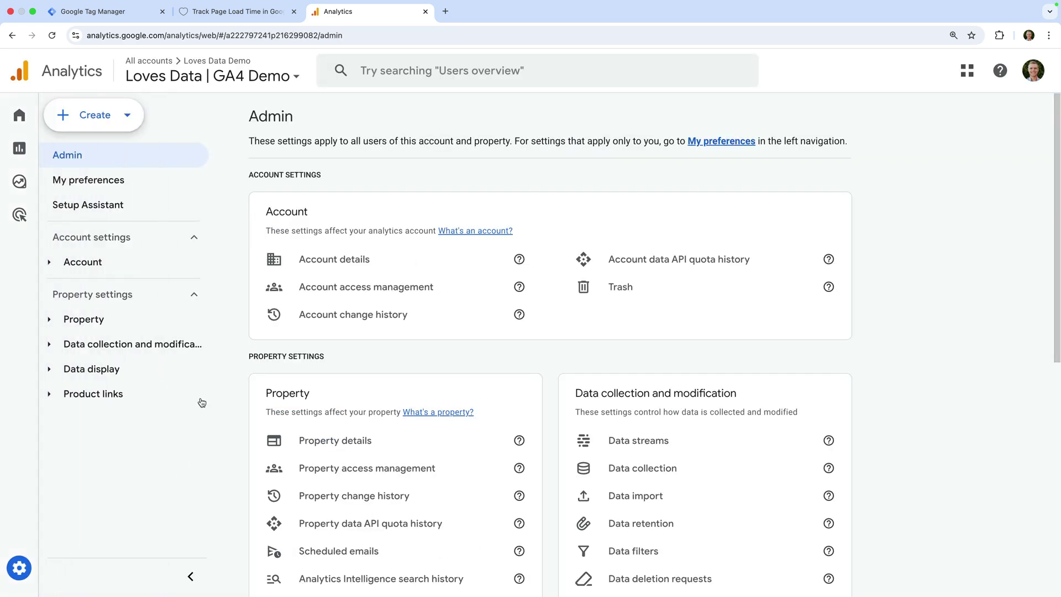
click(163, 371)
scroll(158, 437, down, 2)
scroll(160, 442, down, 2)
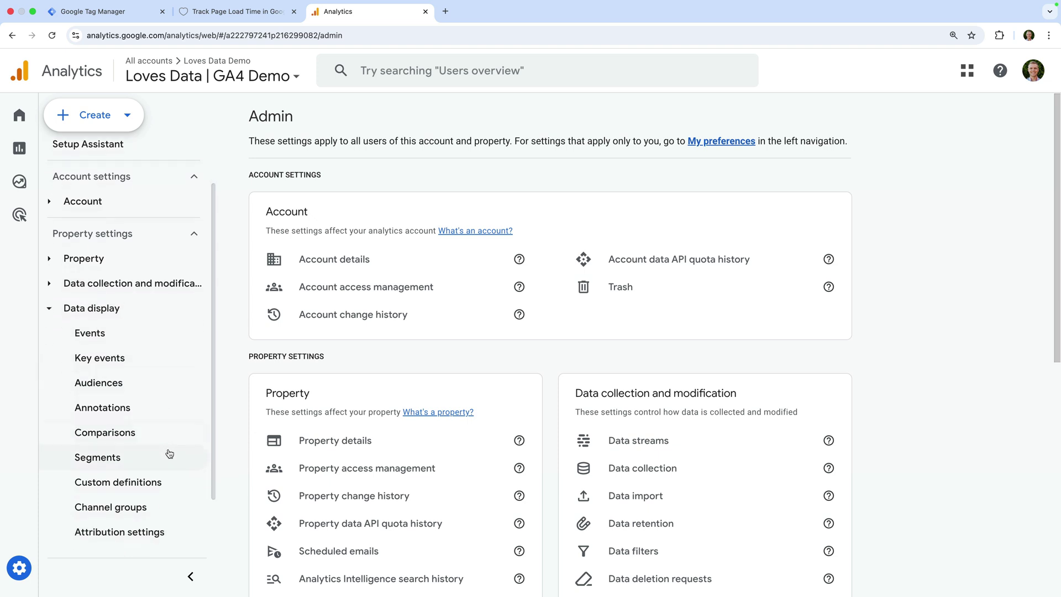
click(174, 485)
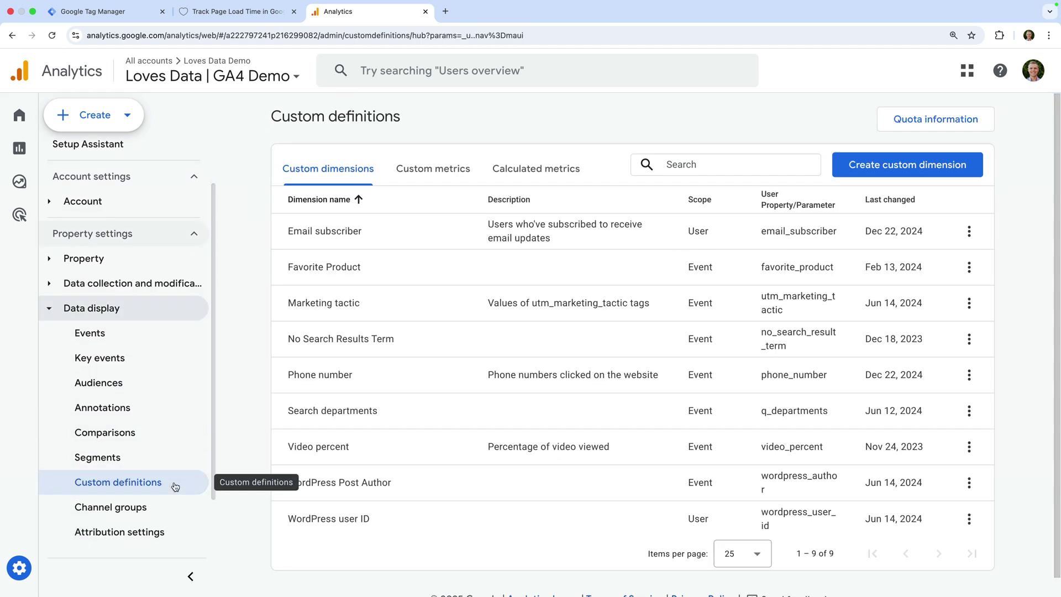
Start a new custom metric named "Page Load Time" based on the loading_time_sec event parameter
click(453, 181)
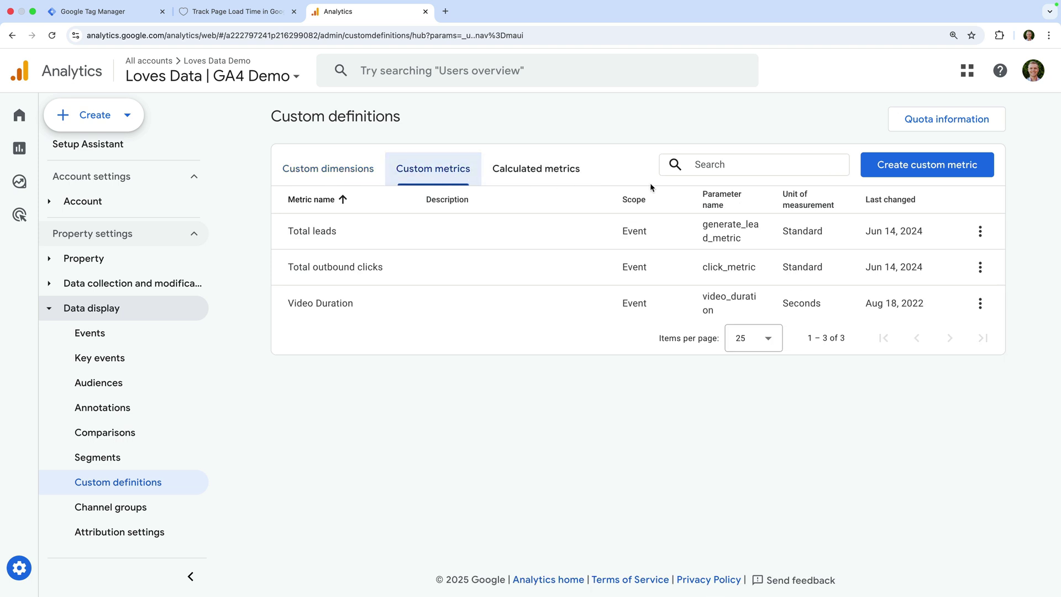
click(901, 169)
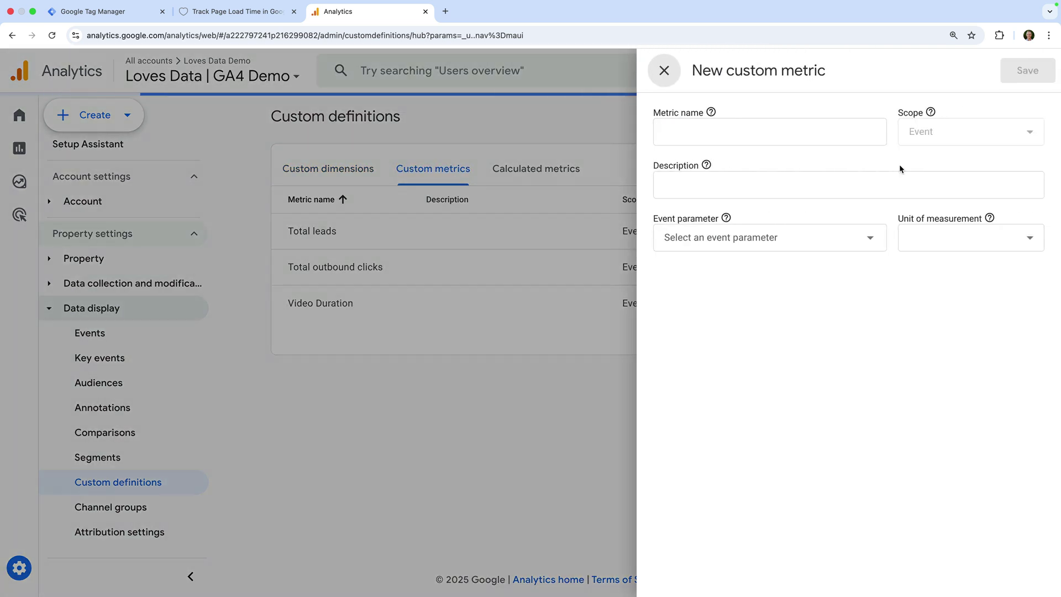
click(843, 132)
text(Page Load Time)
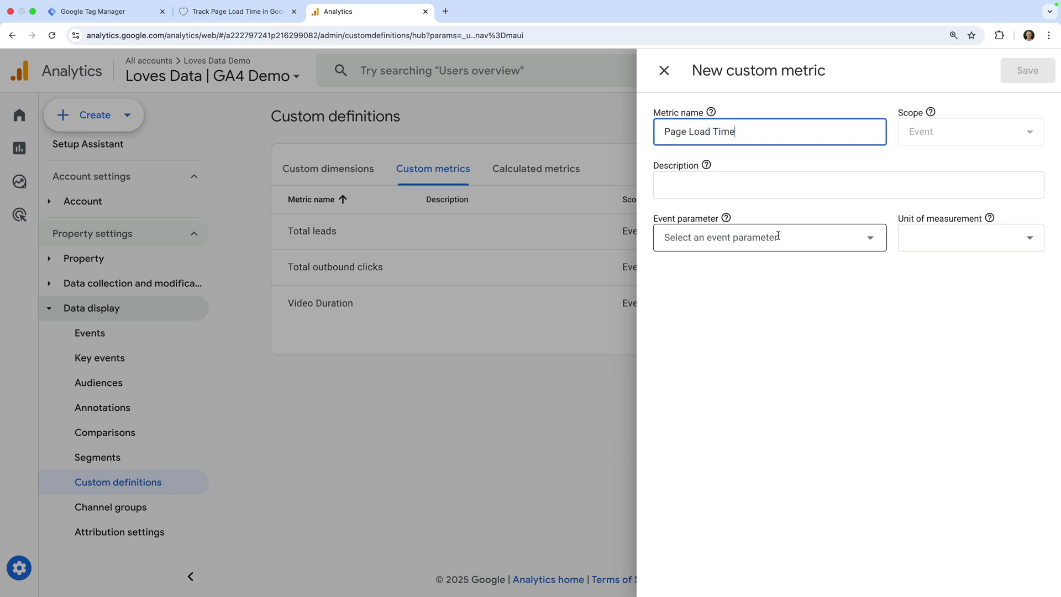
click(772, 243)
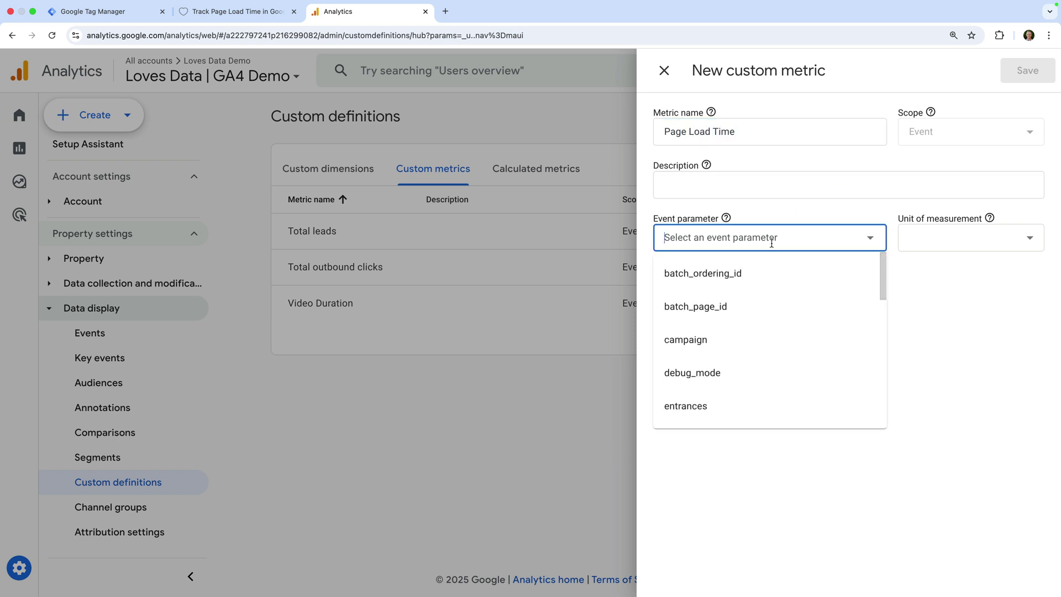
text(loading_time)
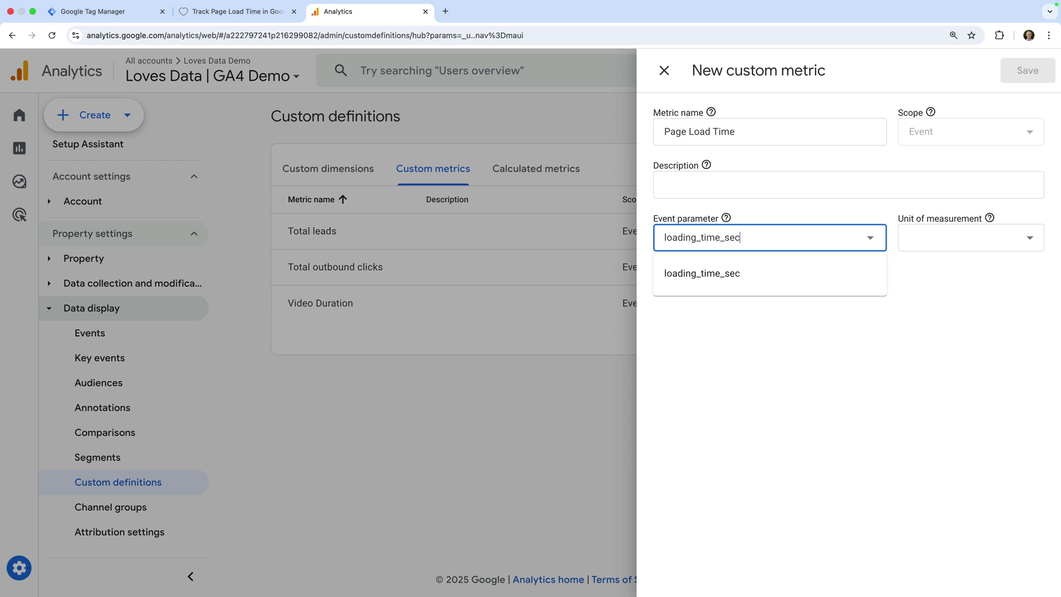
text(_sec)
click(758, 279)
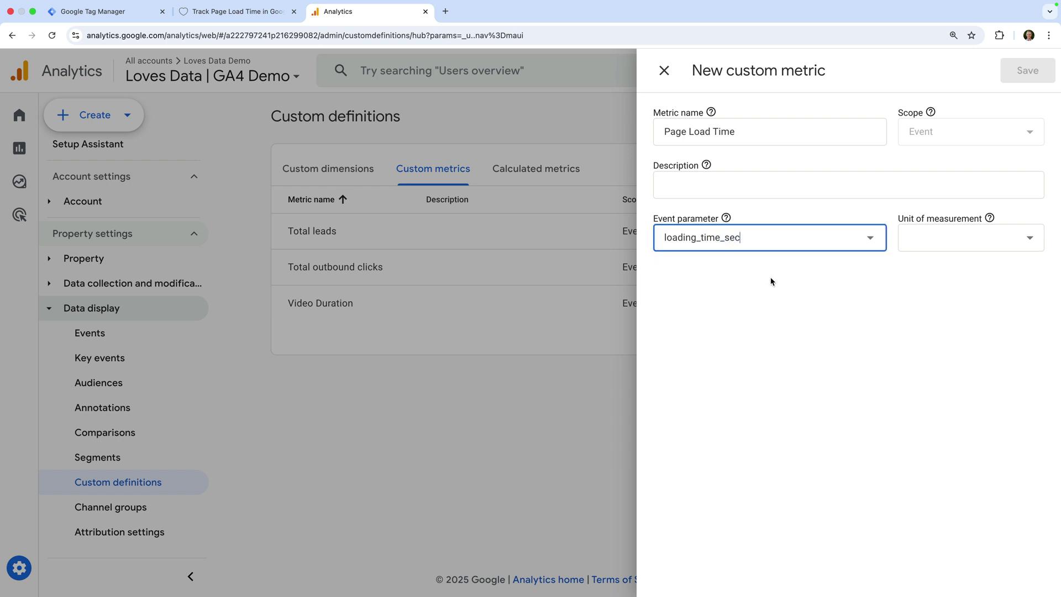
Set the custom metric's unit of measurement to Seconds and save the metric
click(933, 240)
scroll(938, 348, down, 4)
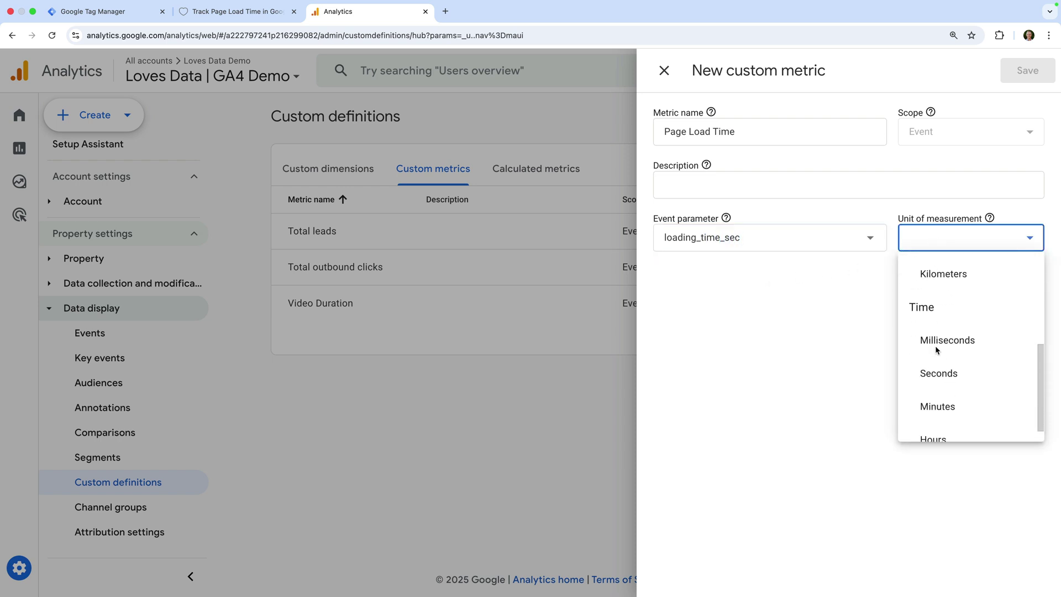
click(938, 359)
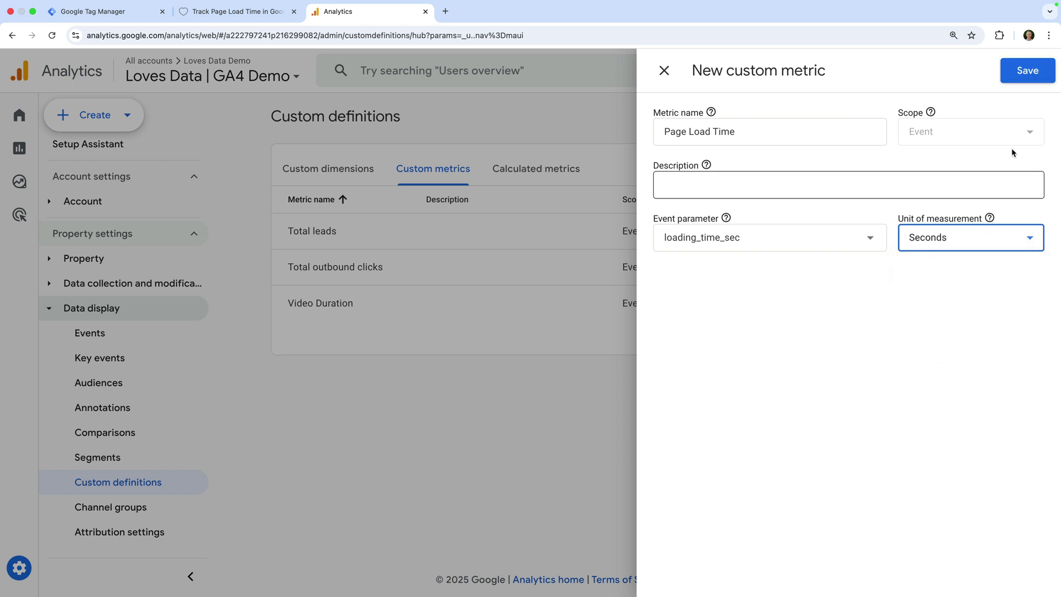
click(1028, 73)
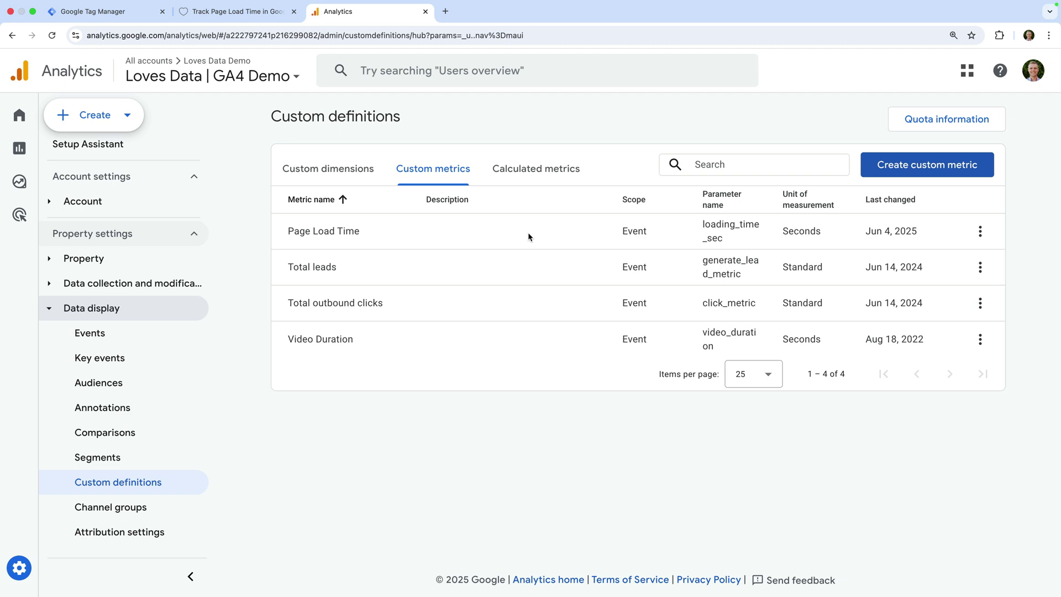
Start a new calculated metric named "Average Page Load Time"
click(538, 173)
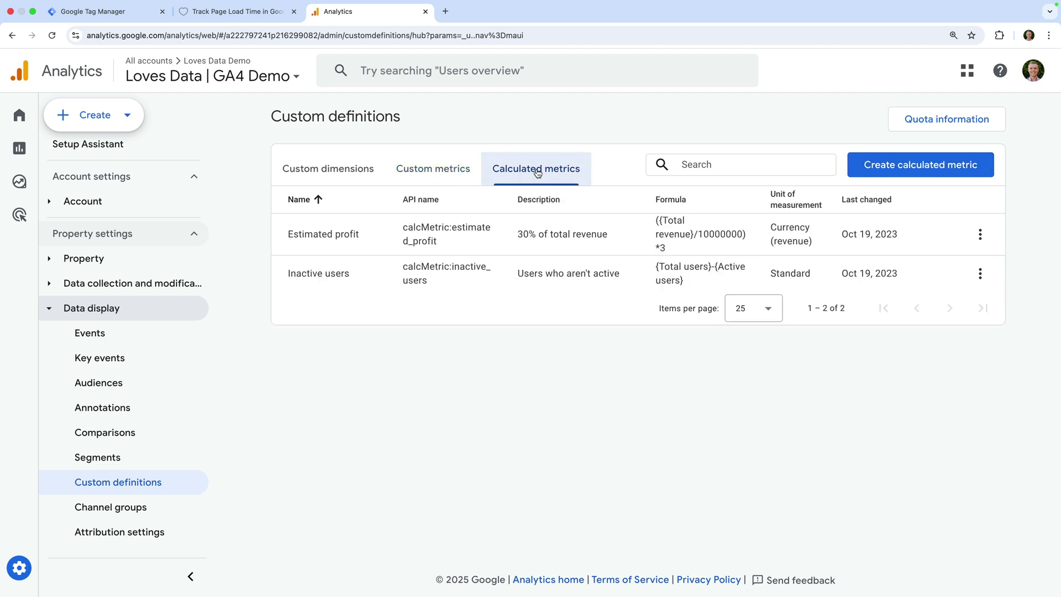
click(872, 175)
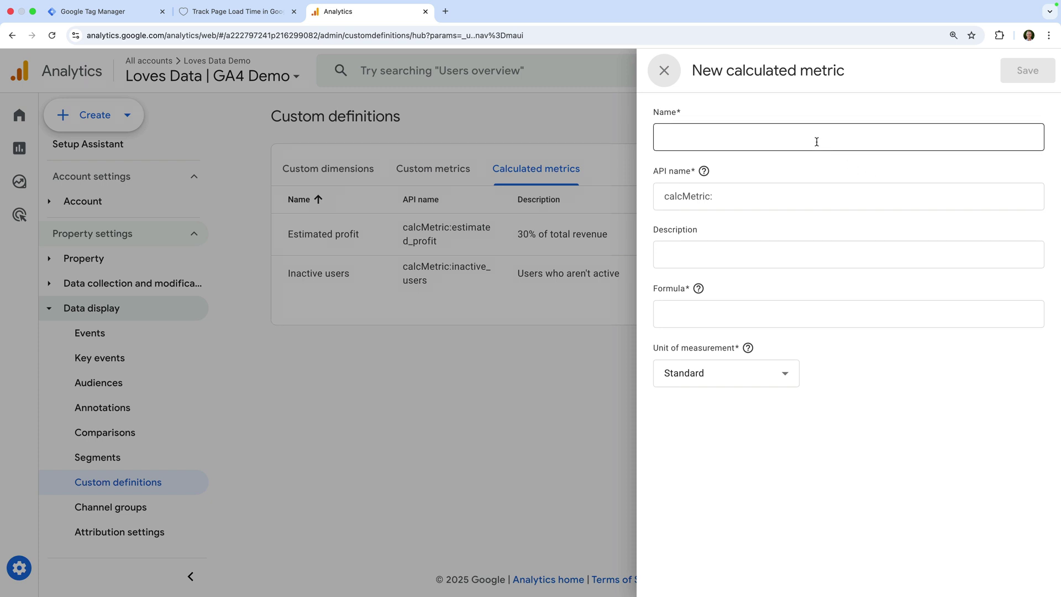
click(816, 142)
text(Aver)
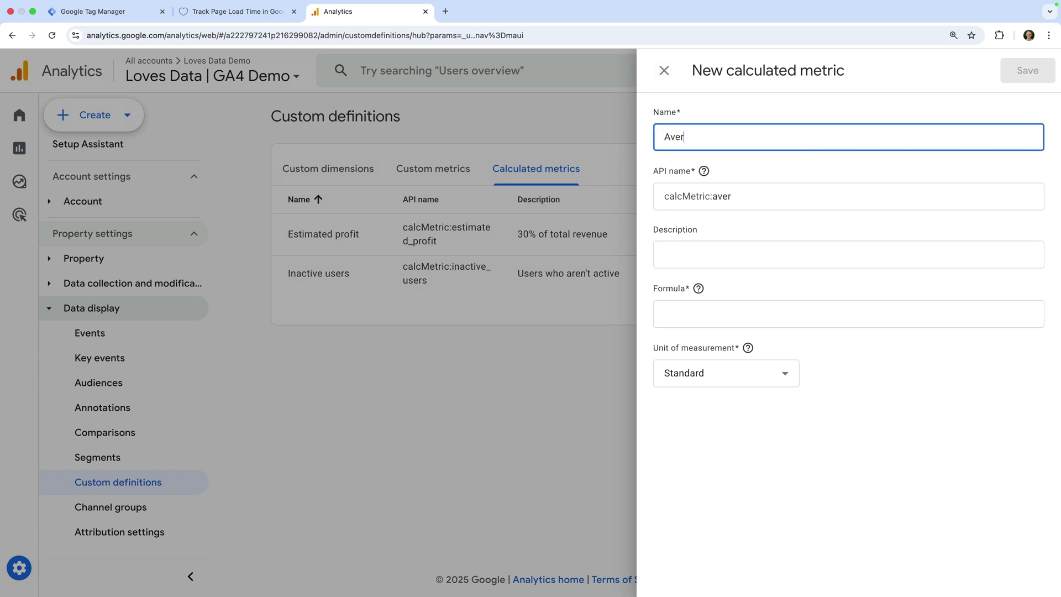
text(age Page Load Time)
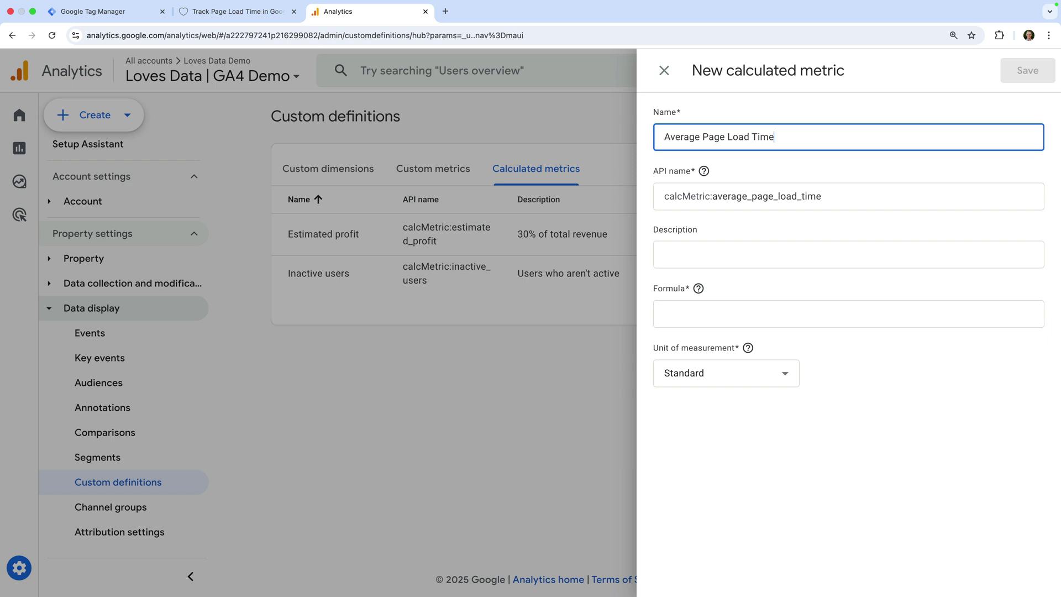
Enter the calculated metric's formula as {Page Load Time}/{Event count}
click(720, 314)
text(Page)
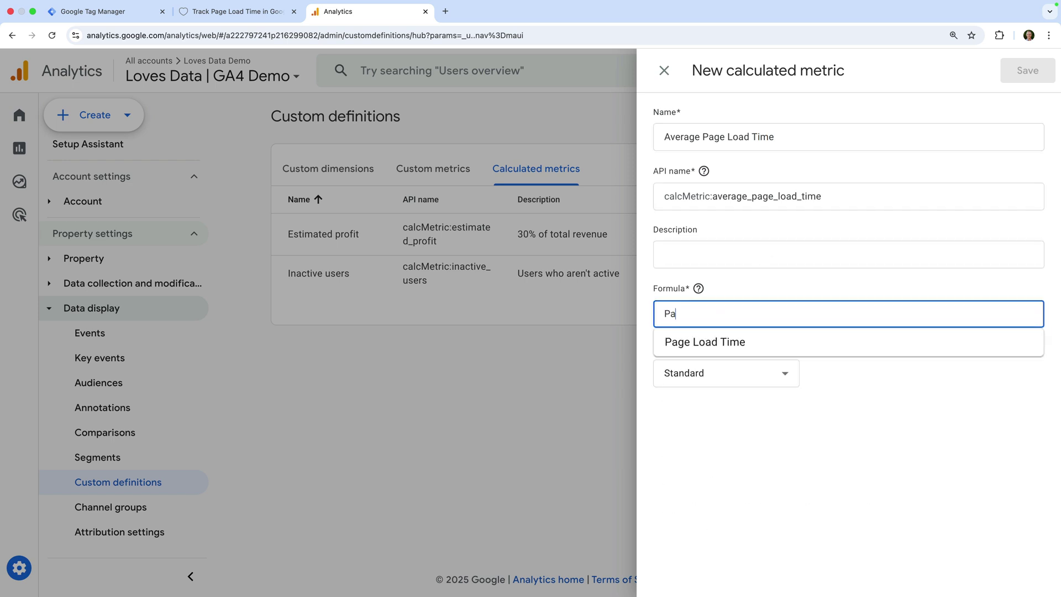
click(712, 342)
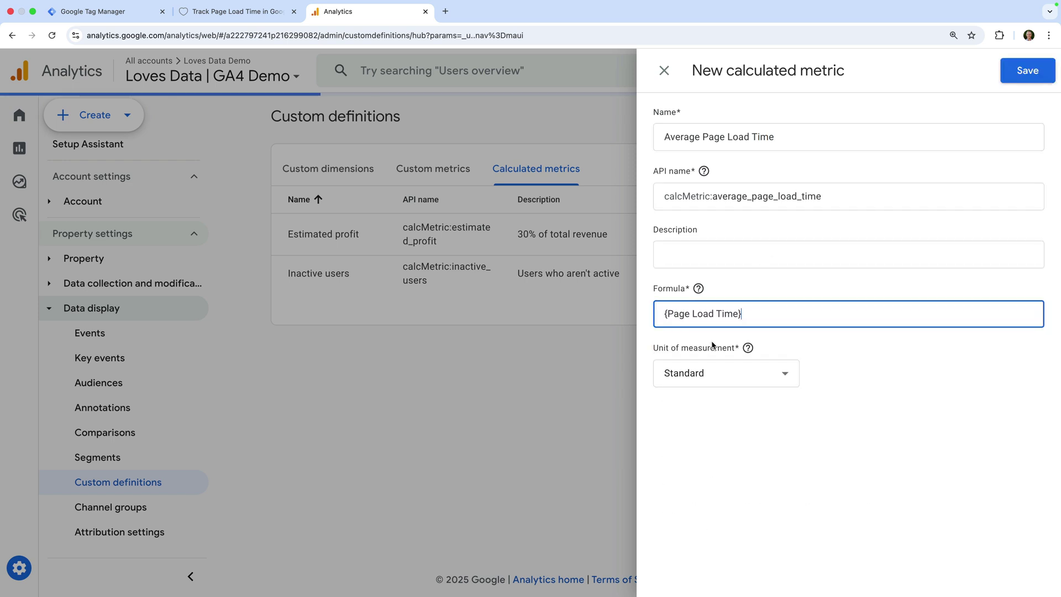
text(/event)
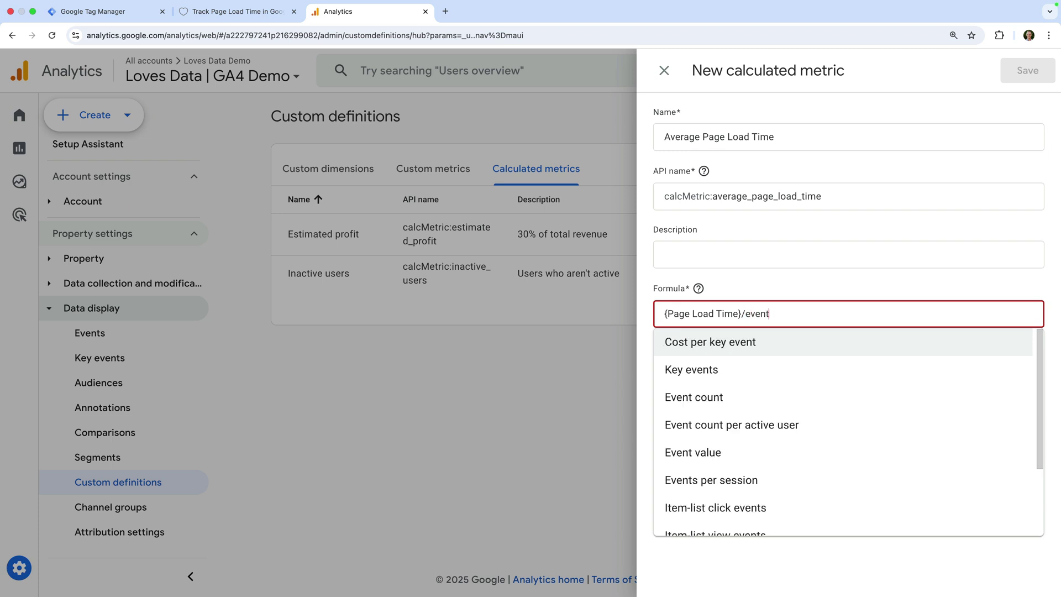
click(687, 398)
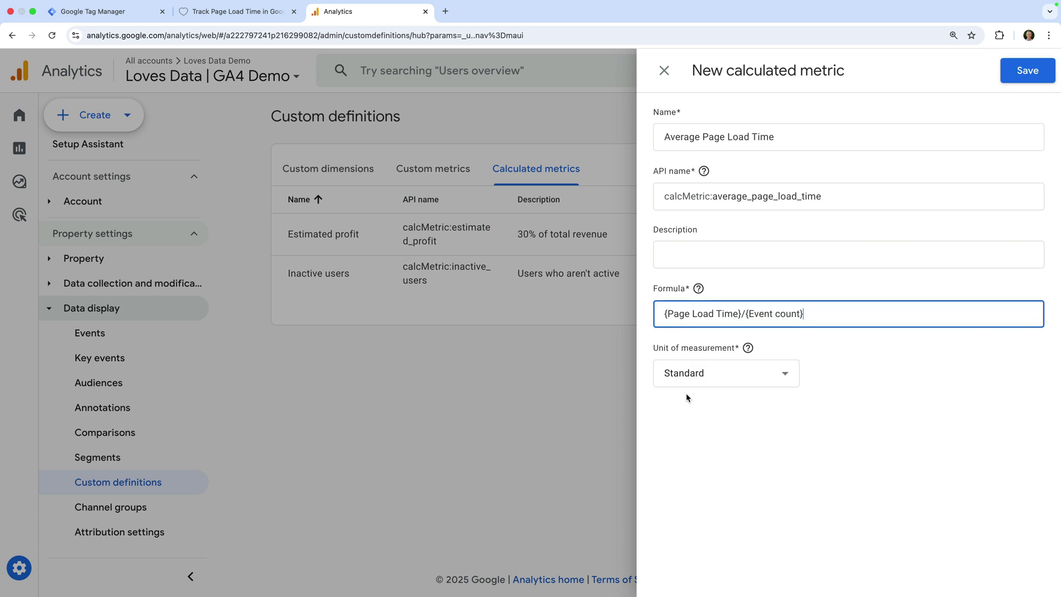
Keep Standard as the calculated metric's unit of measurement and save the metric
click(729, 381)
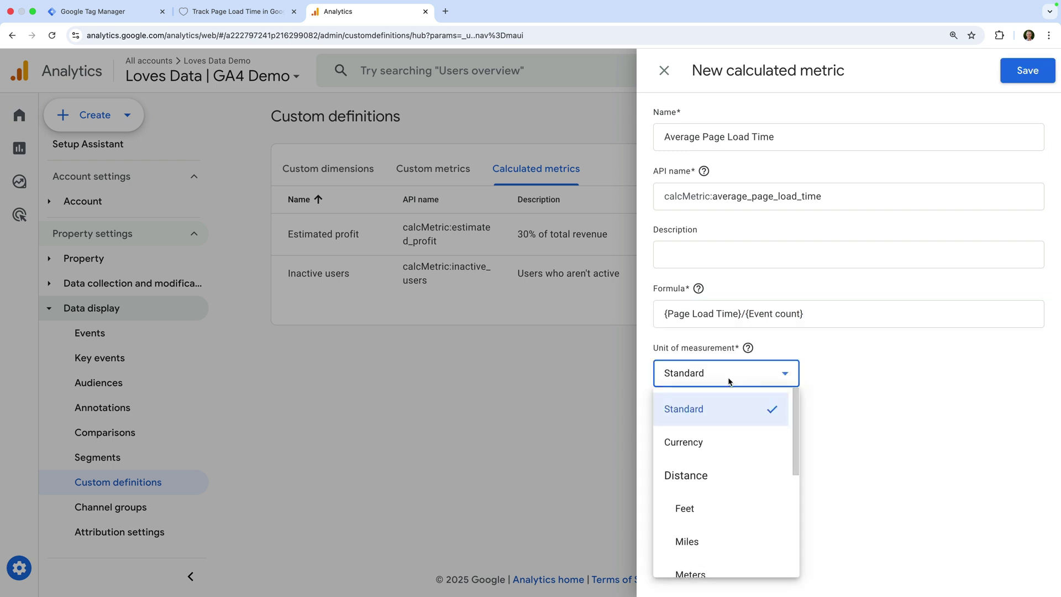
click(715, 410)
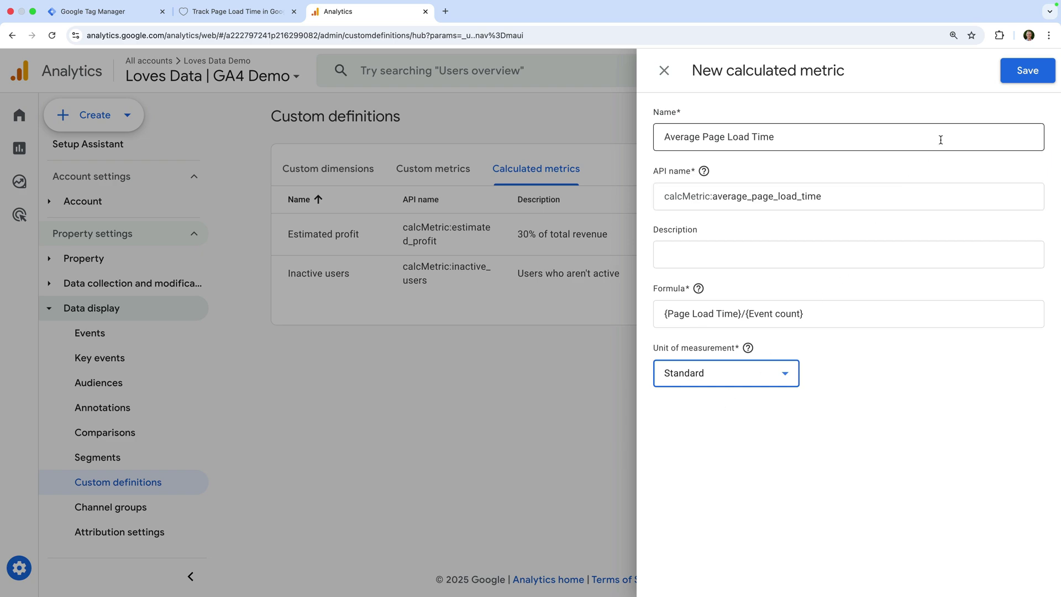
click(1008, 80)
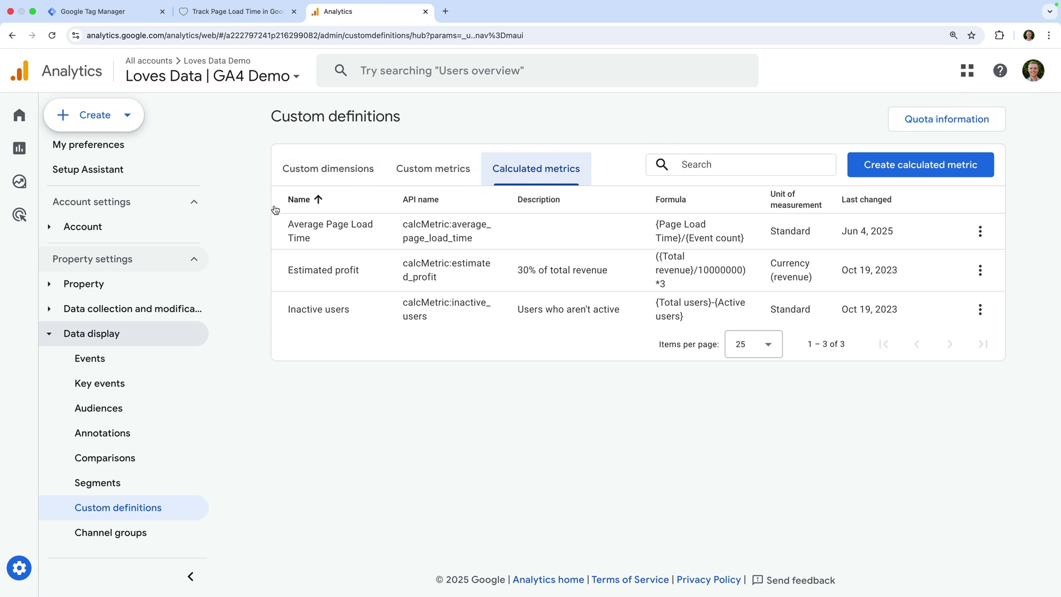
Create a blank exploration and name it "Page Loading Time"
mouse_move(15, 186)
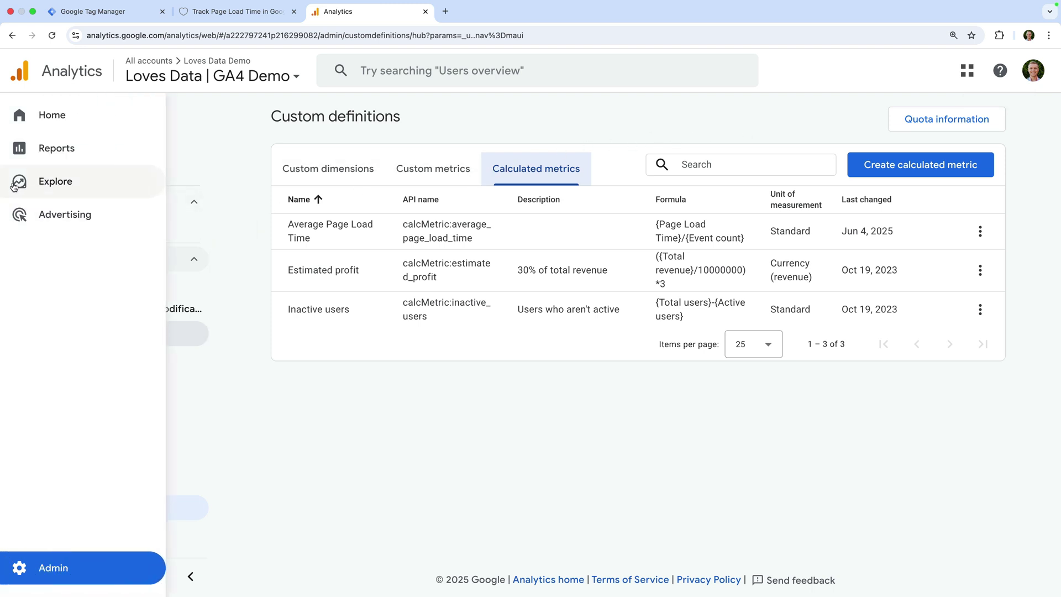
click(66, 191)
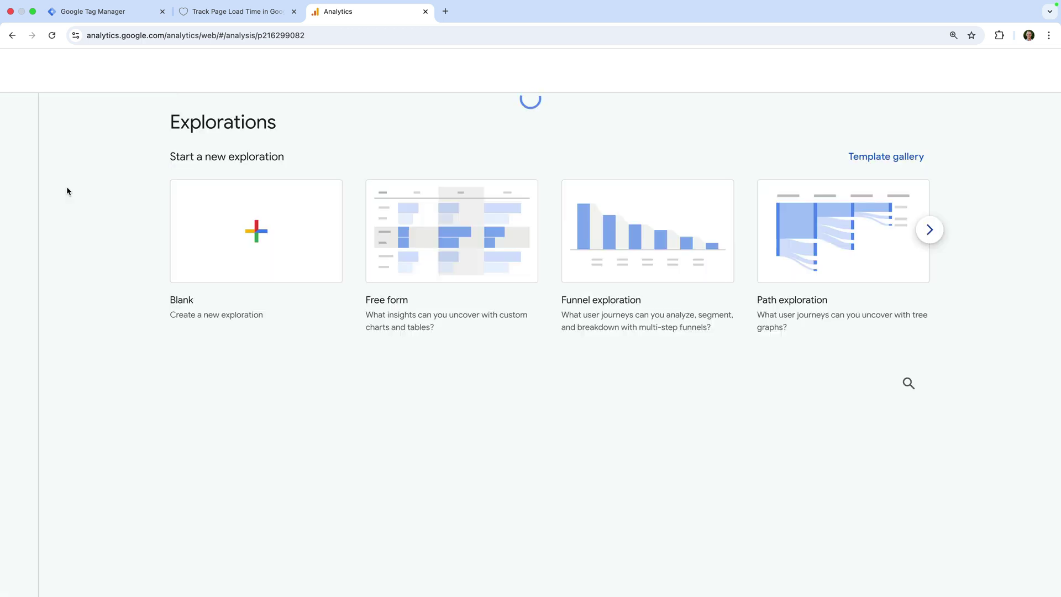
click(213, 230)
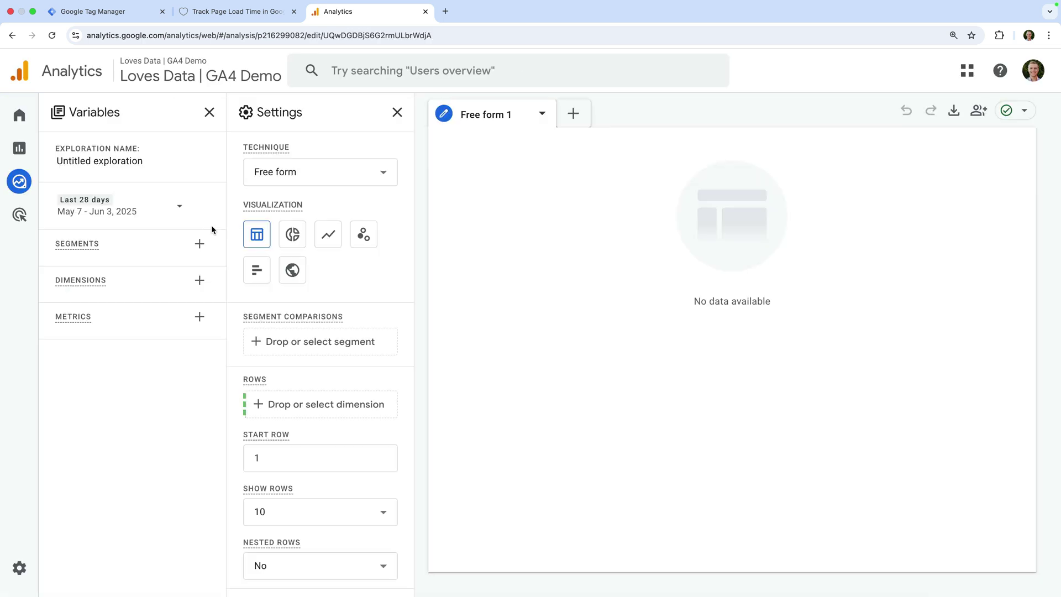
triple_click(133, 159)
text(Page Loading Time)
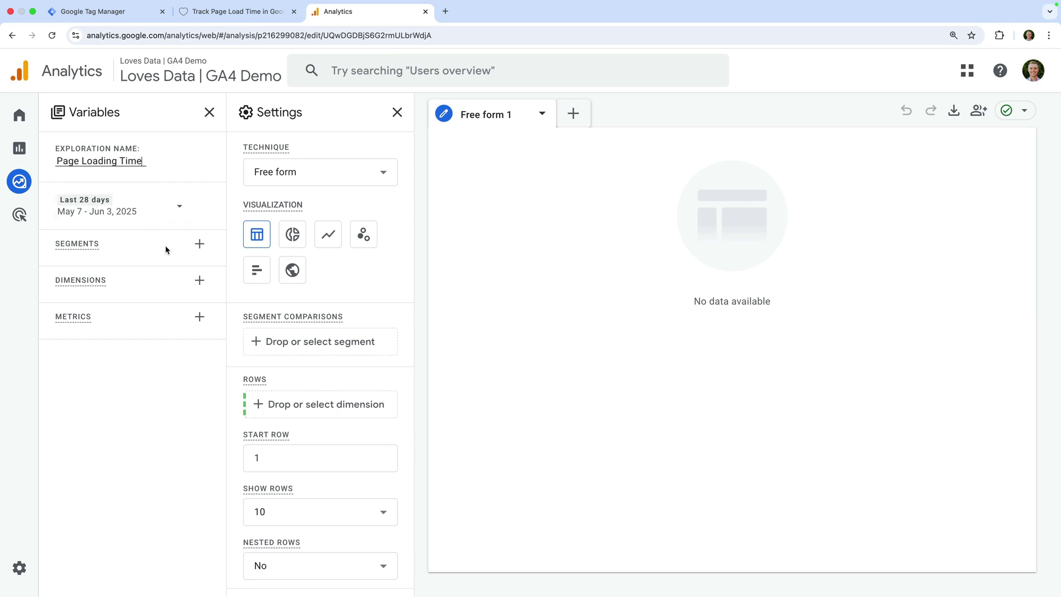
Find the "Page path and screen class" dimension and select it for the exploration
click(201, 283)
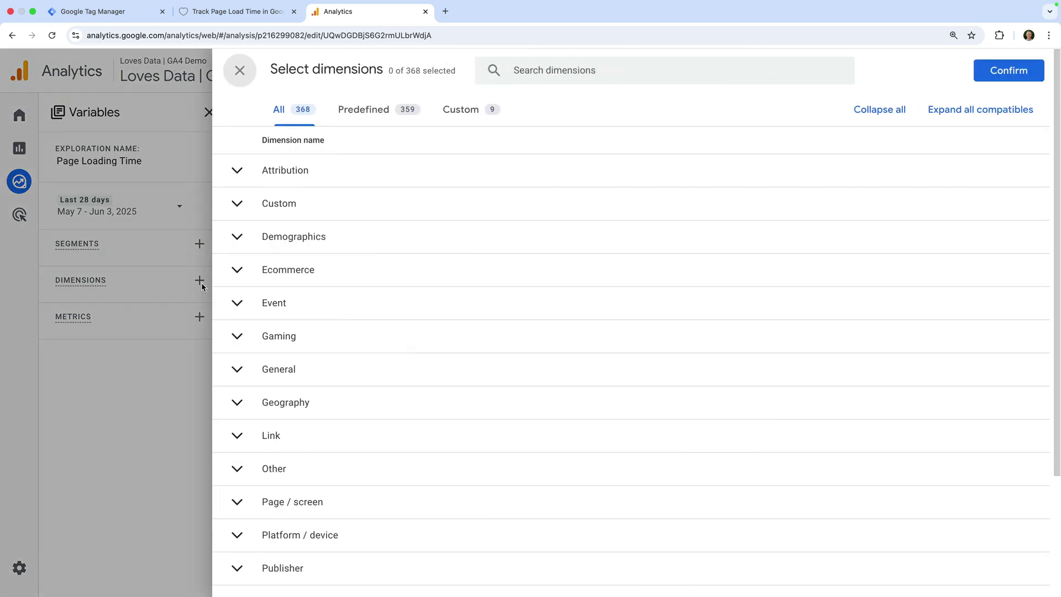
click(537, 73)
text(page)
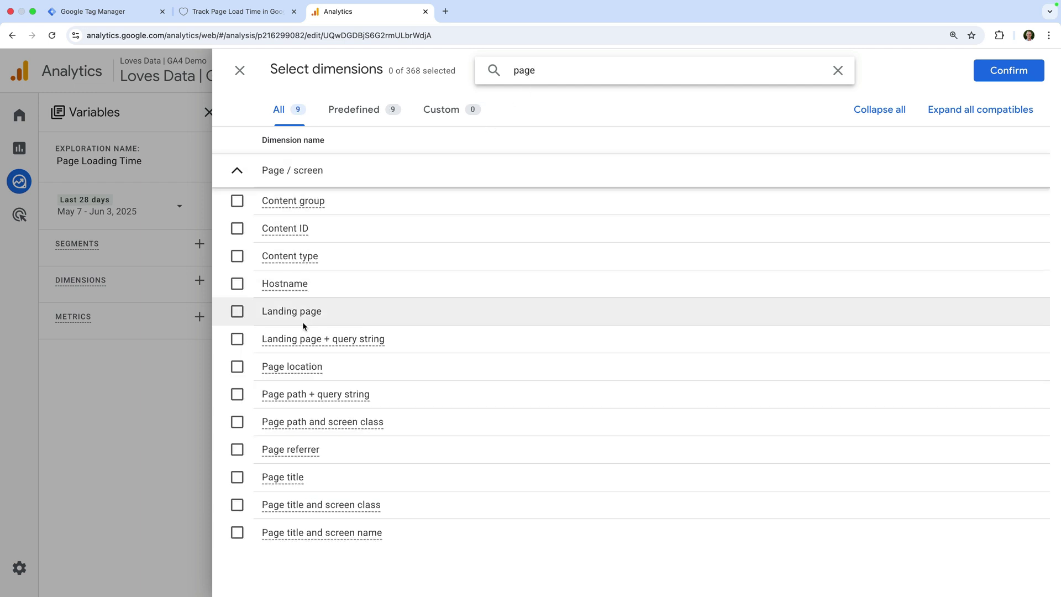
click(237, 422)
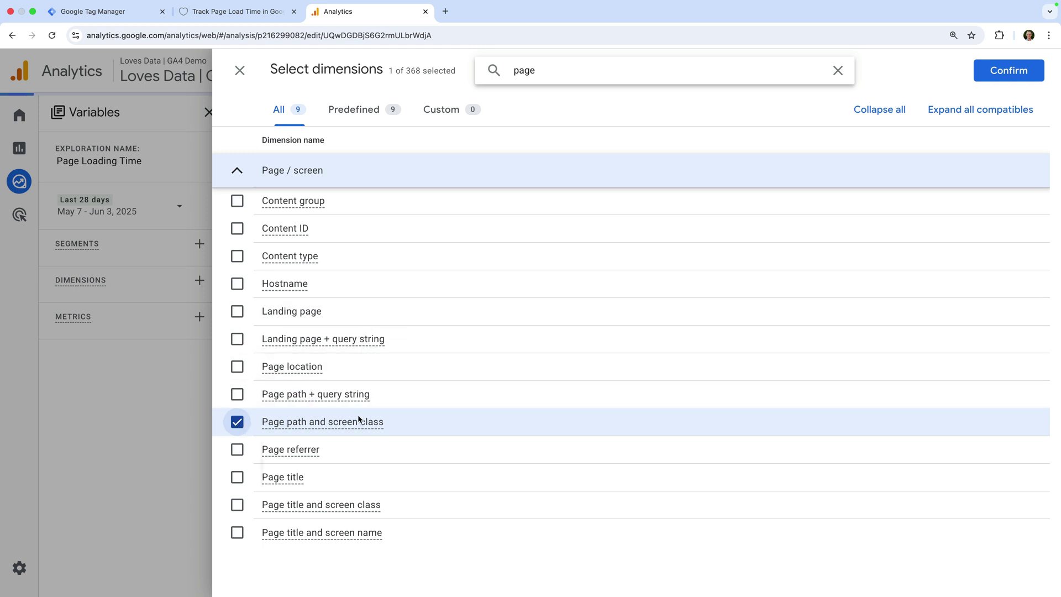
mouse_move(358, 418)
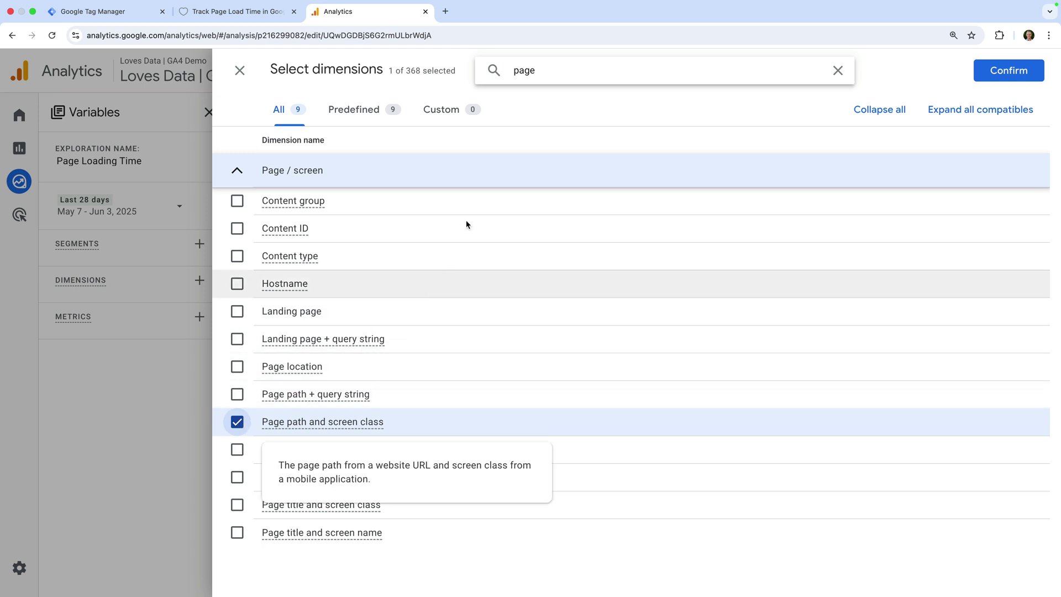
Select the "Event name" dimension as well and import the chosen dimensions into the exploration
double_click(535, 69)
text(event na)
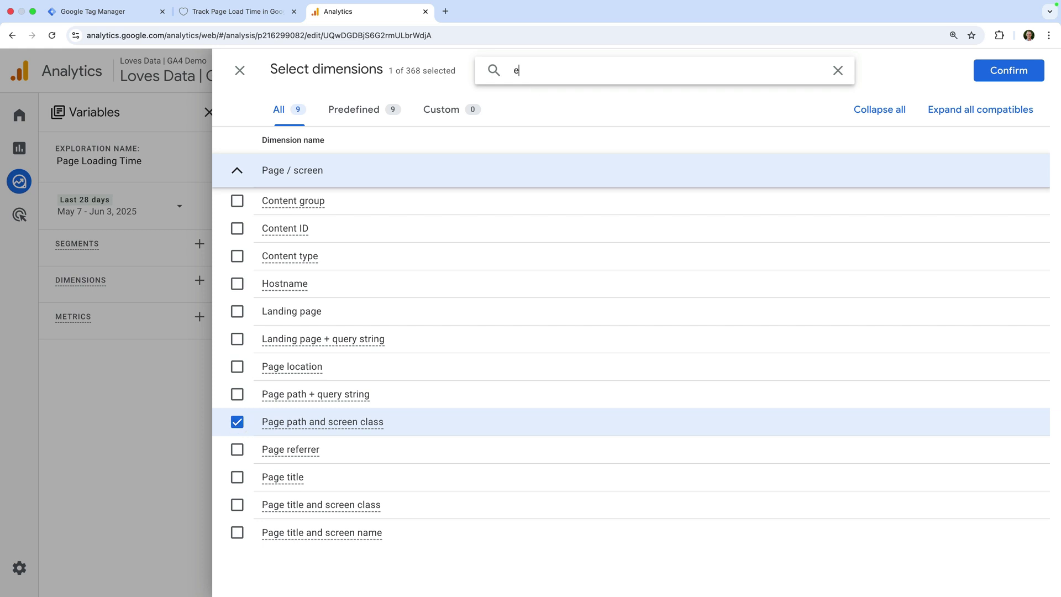
text(me)
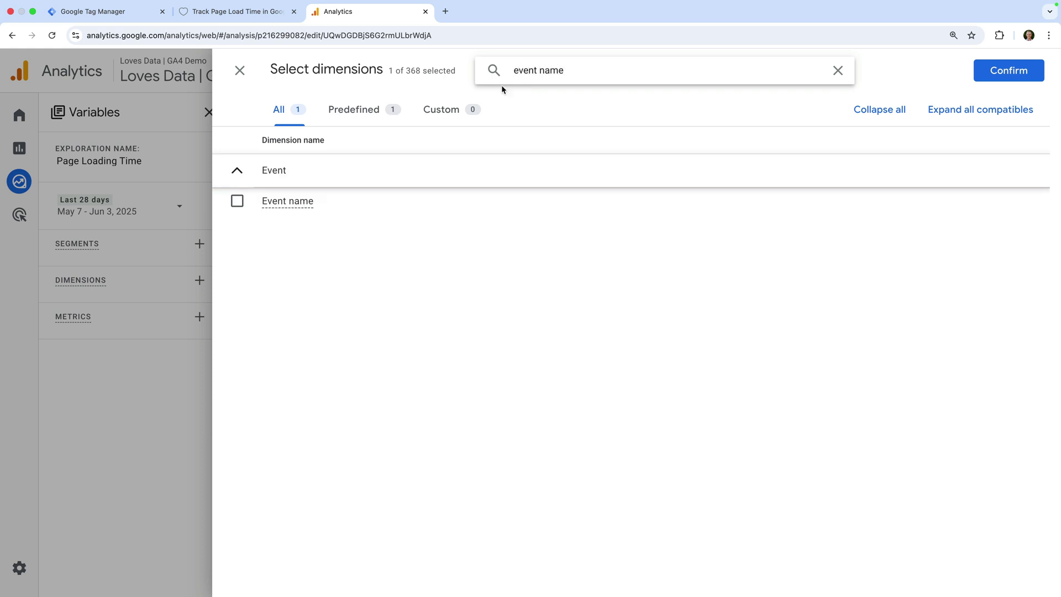
click(238, 201)
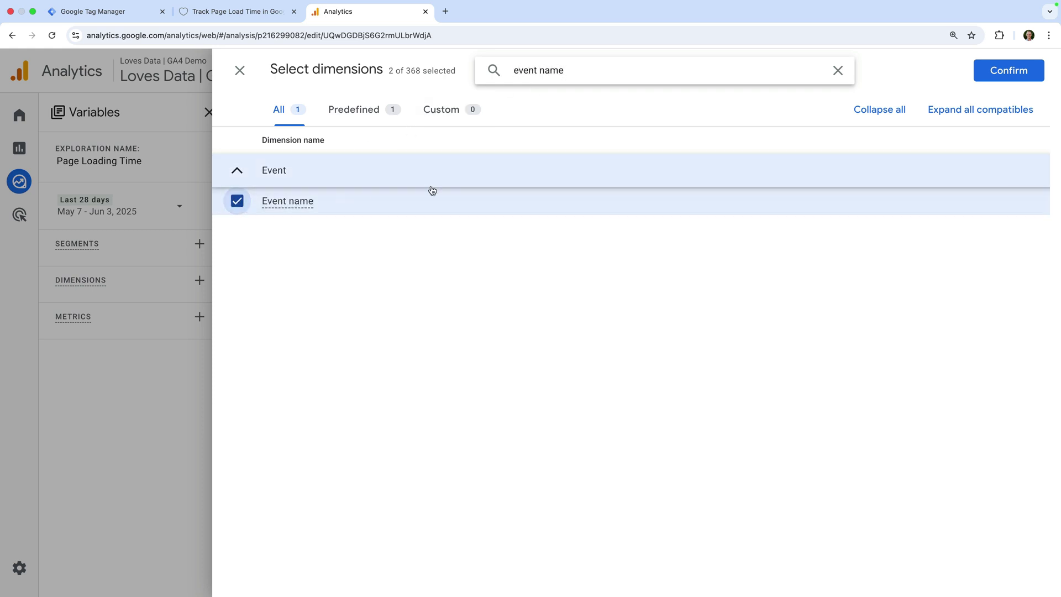
click(998, 71)
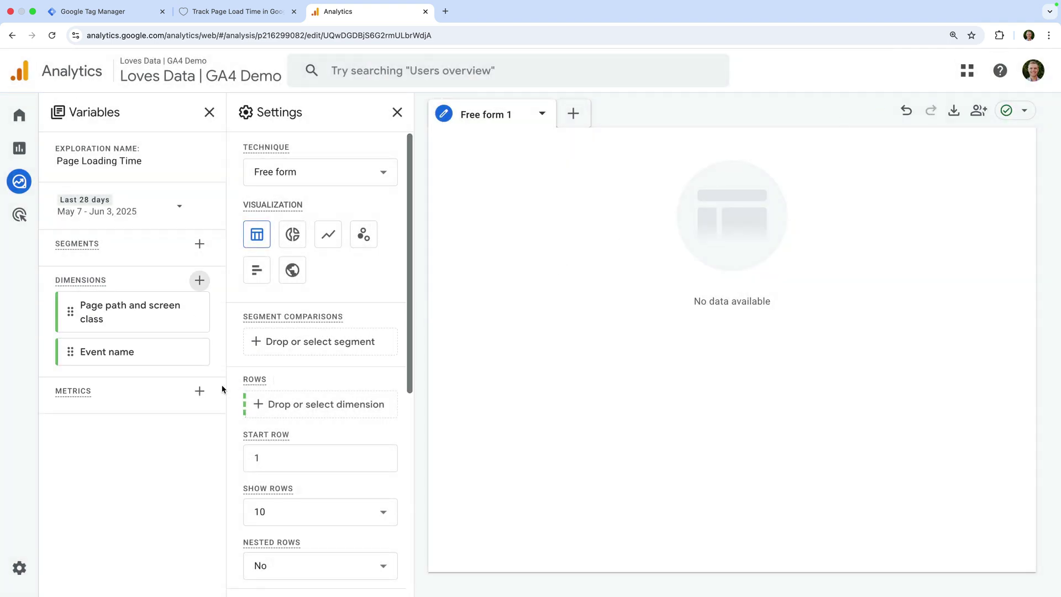
Find the "Event count" metric and select it for the exploration
click(199, 391)
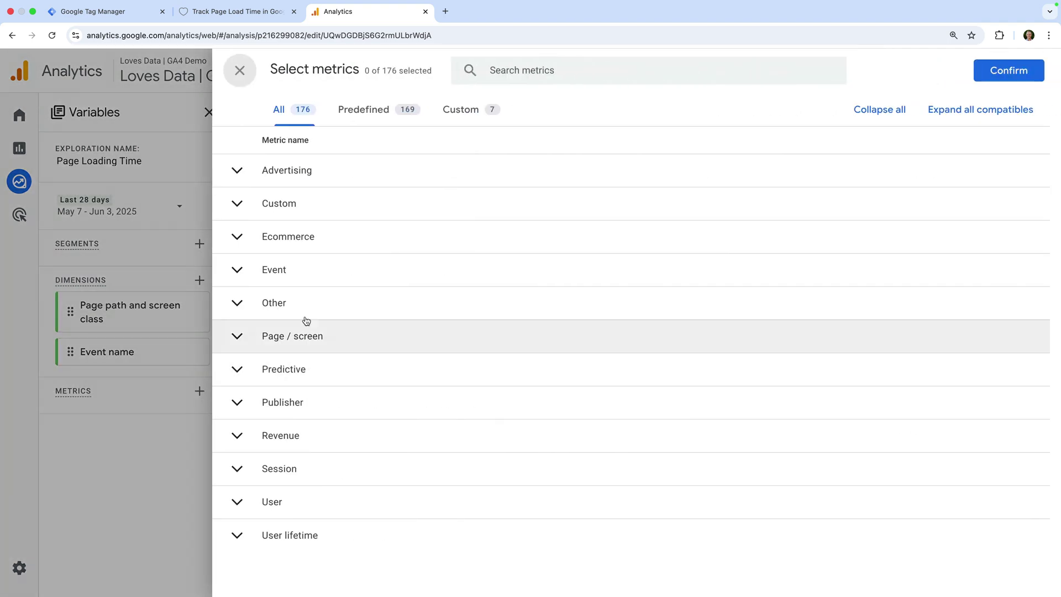
click(527, 73)
text(event count)
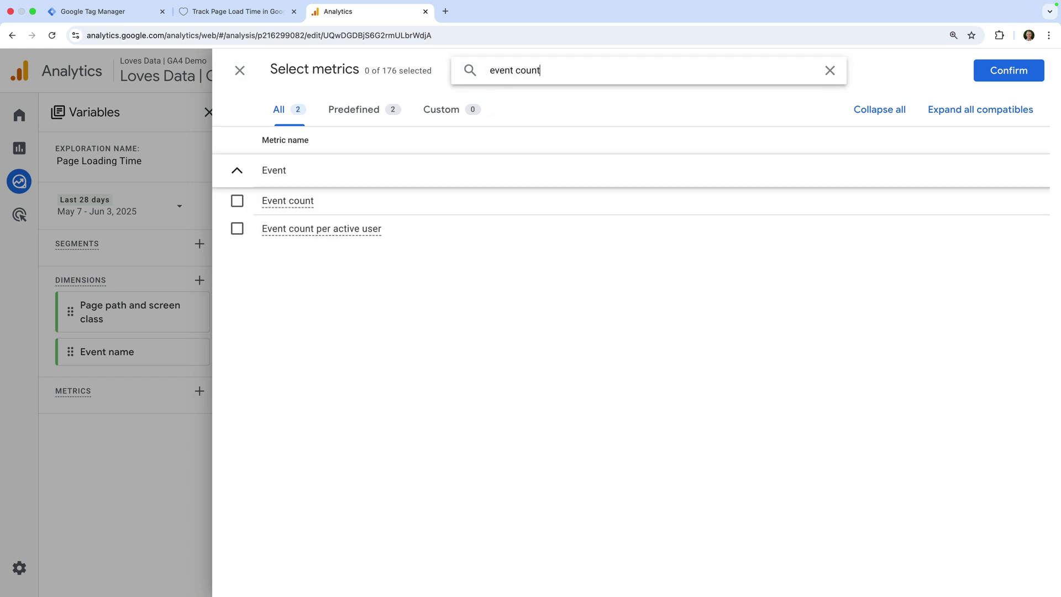
click(237, 202)
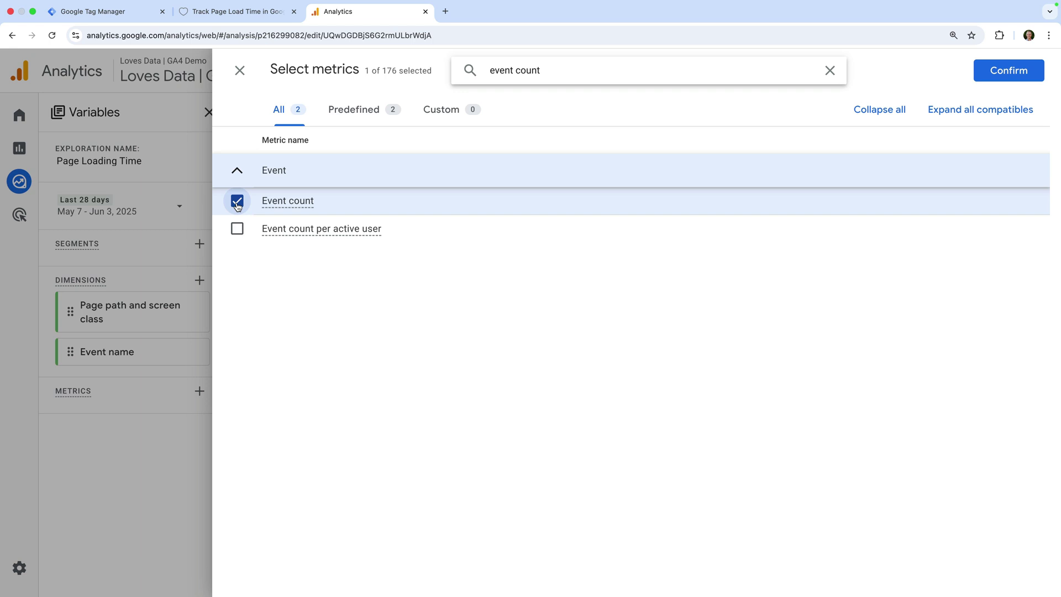
Select the custom metrics "Average Page Load Time" and "Page Load Time" and import the chosen metrics into the exploration
triple_click(495, 70)
text(page load time)
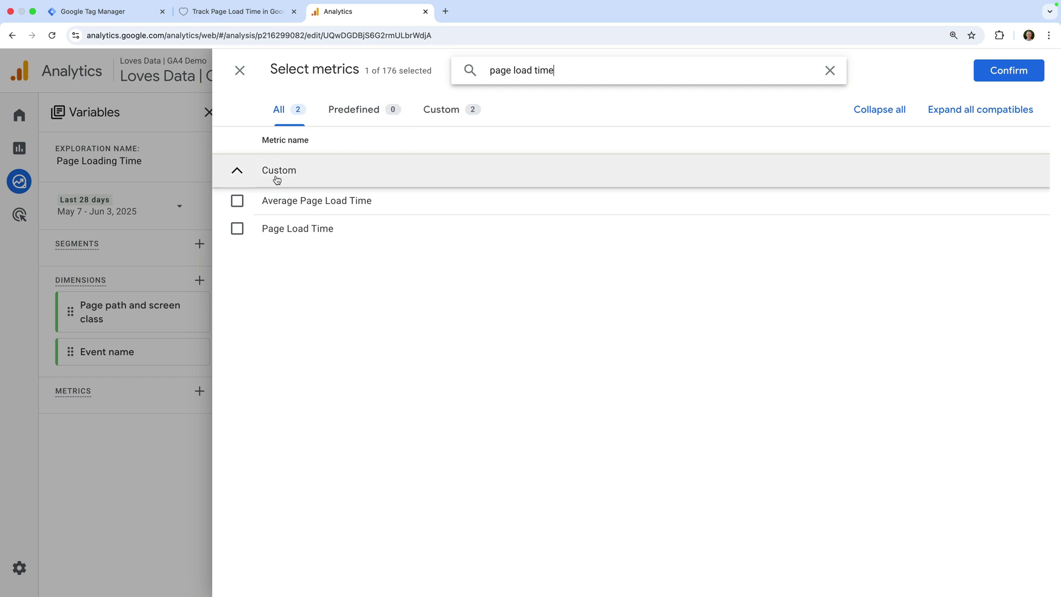
click(238, 202)
click(237, 228)
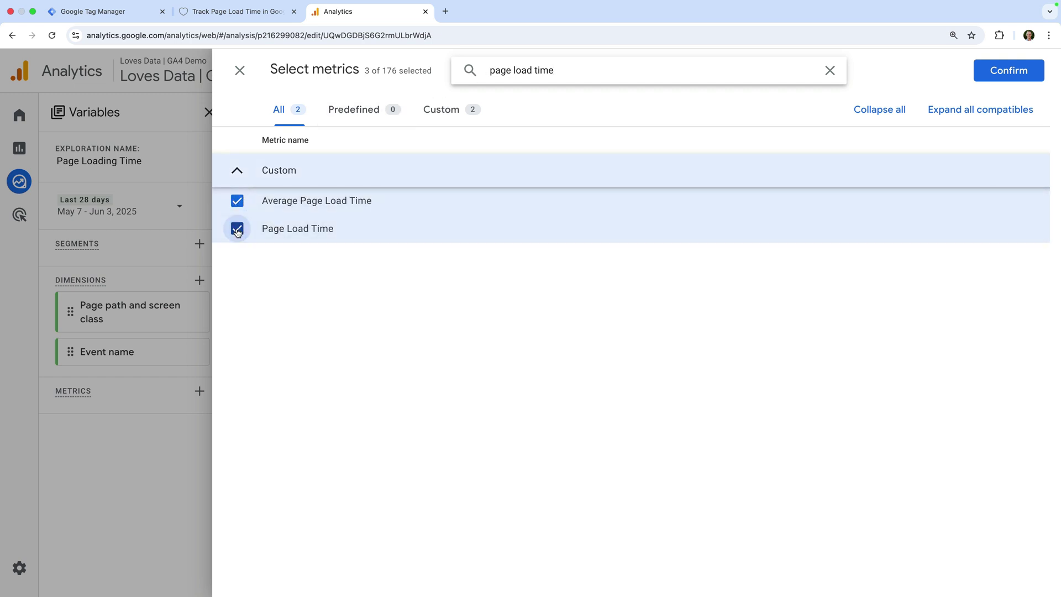
click(992, 76)
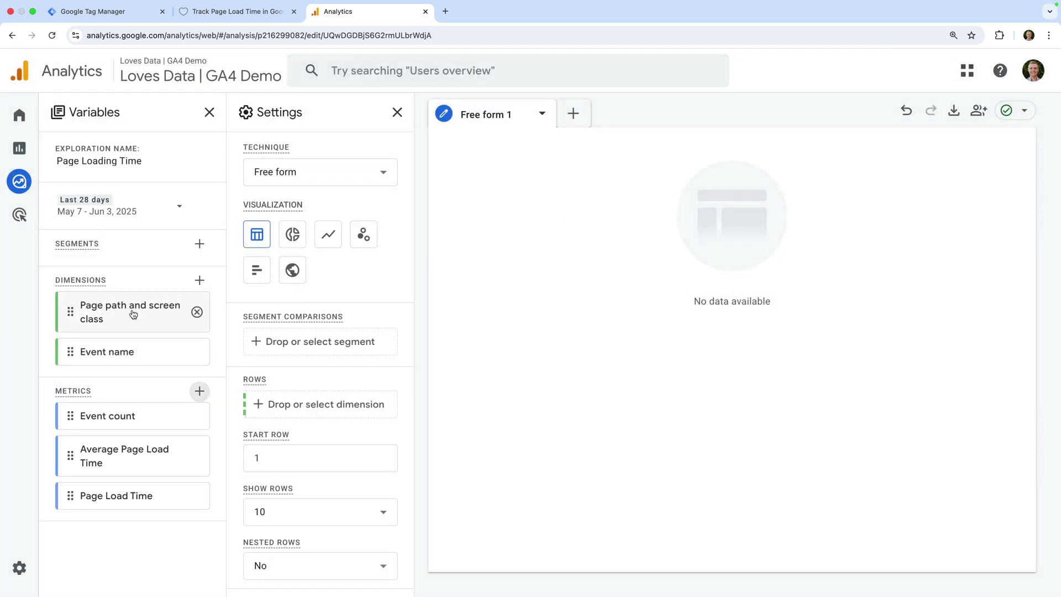
Build the free-form table with Page path and screen class as rows and Event count, Average Page Load Time and Page Load Time as values
mouse_move(133, 314)
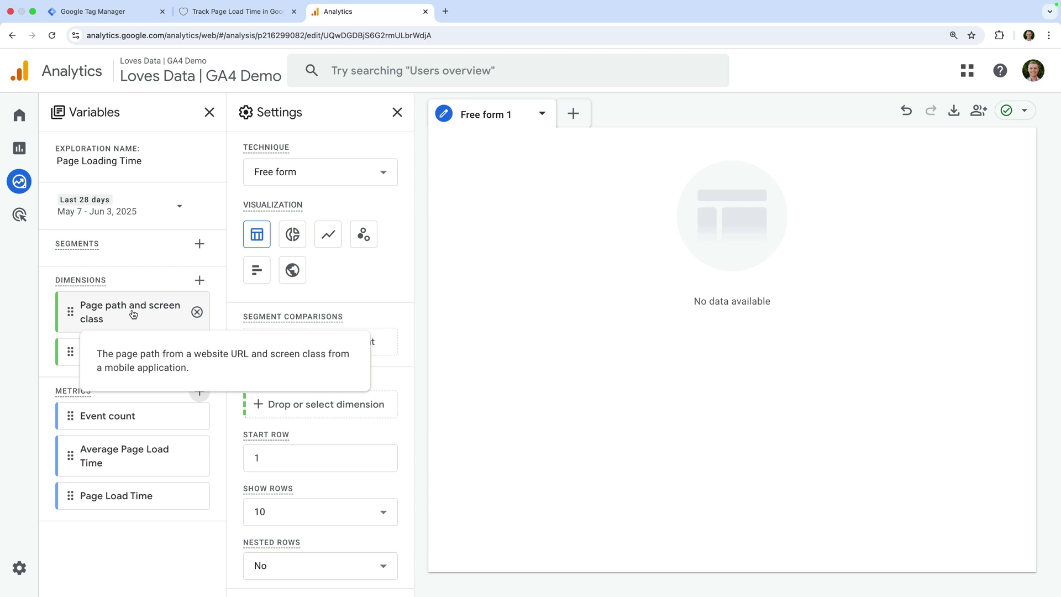
double_click(132, 314)
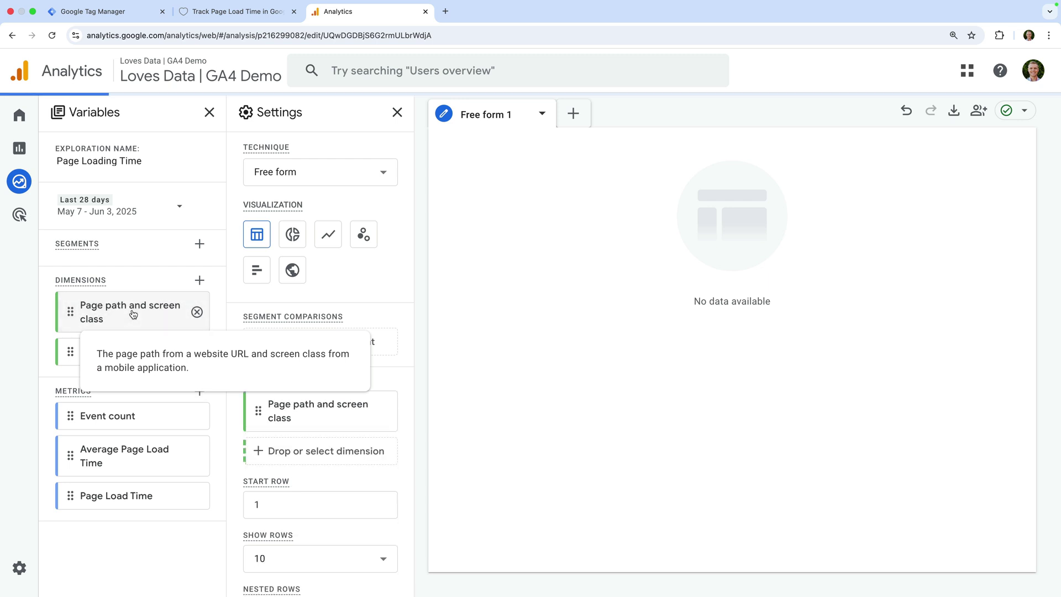
double_click(126, 425)
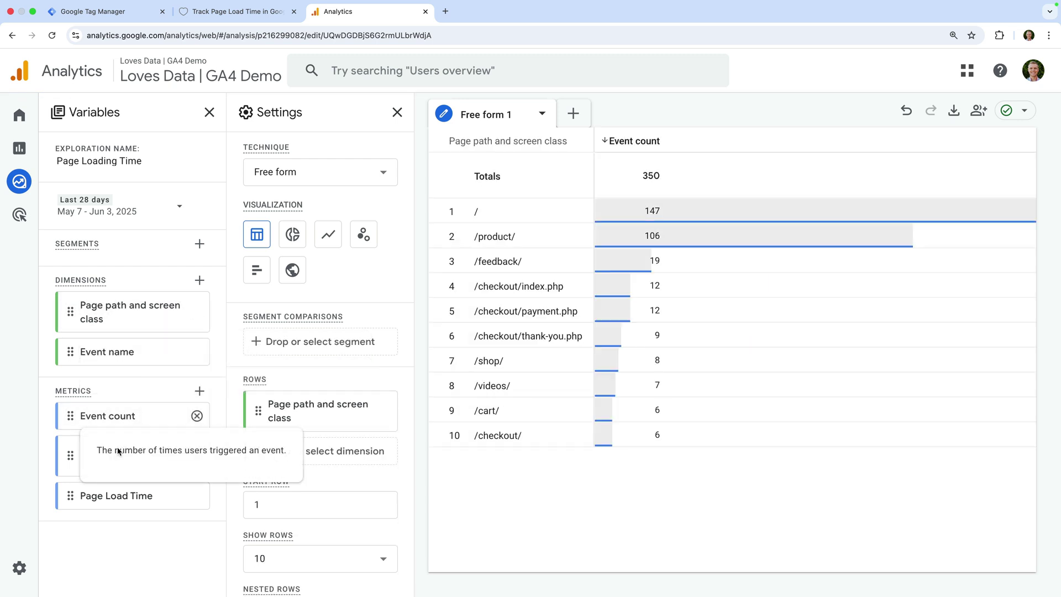
double_click(117, 452)
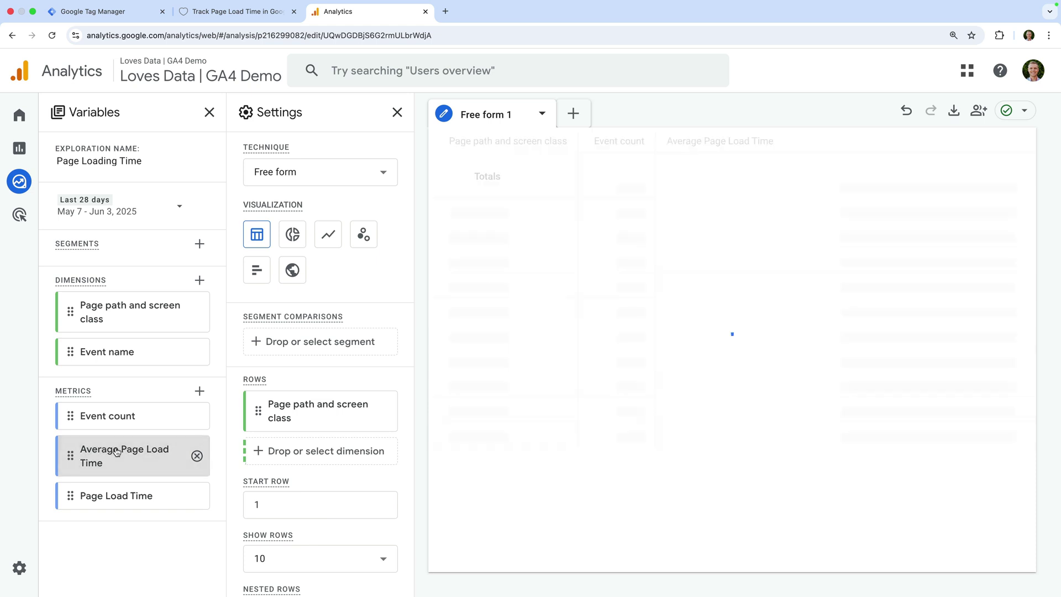
double_click(112, 500)
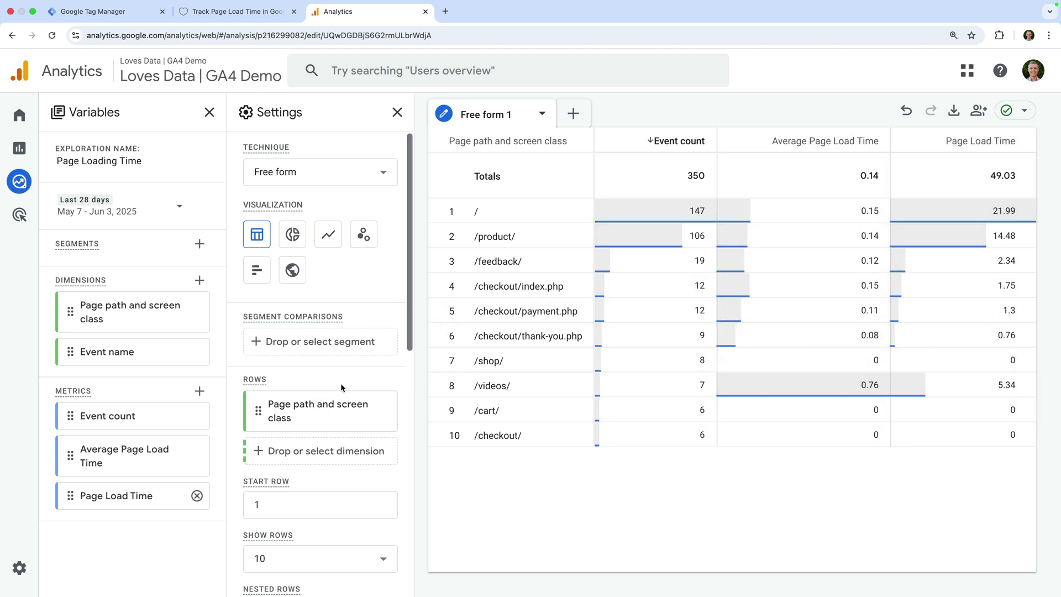
Apply a filter to the table so that Event name exactly matches page_load_time
scroll(341, 387, down, 3)
scroll(340, 387, down, 7)
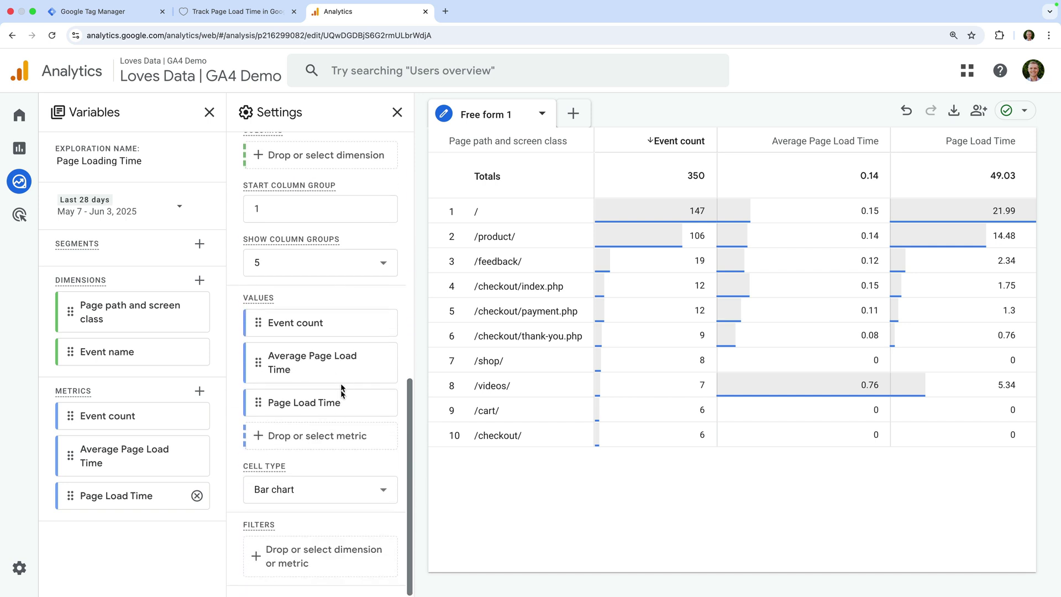
click(317, 543)
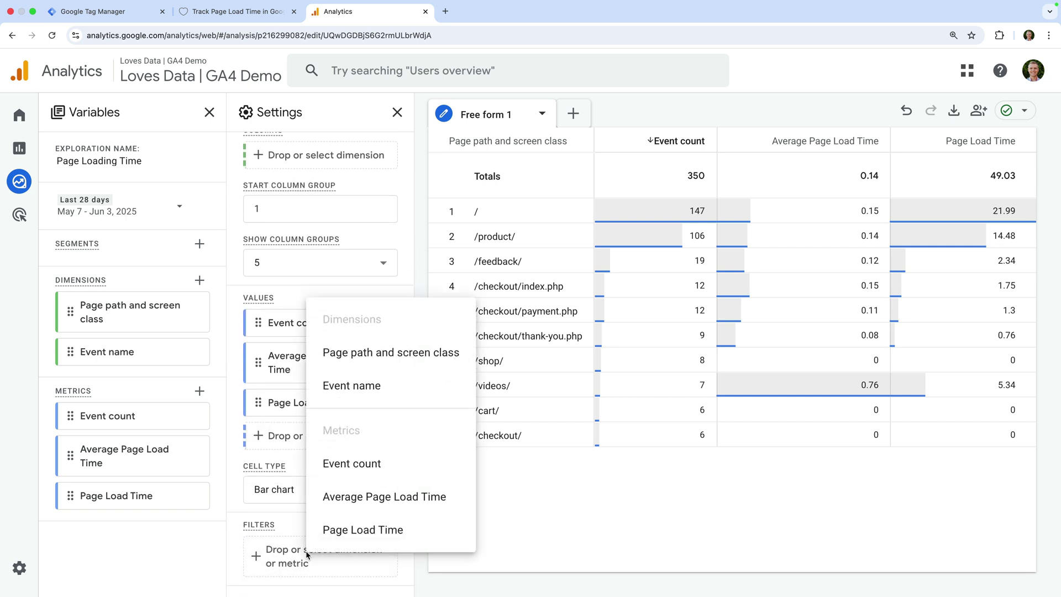
click(379, 387)
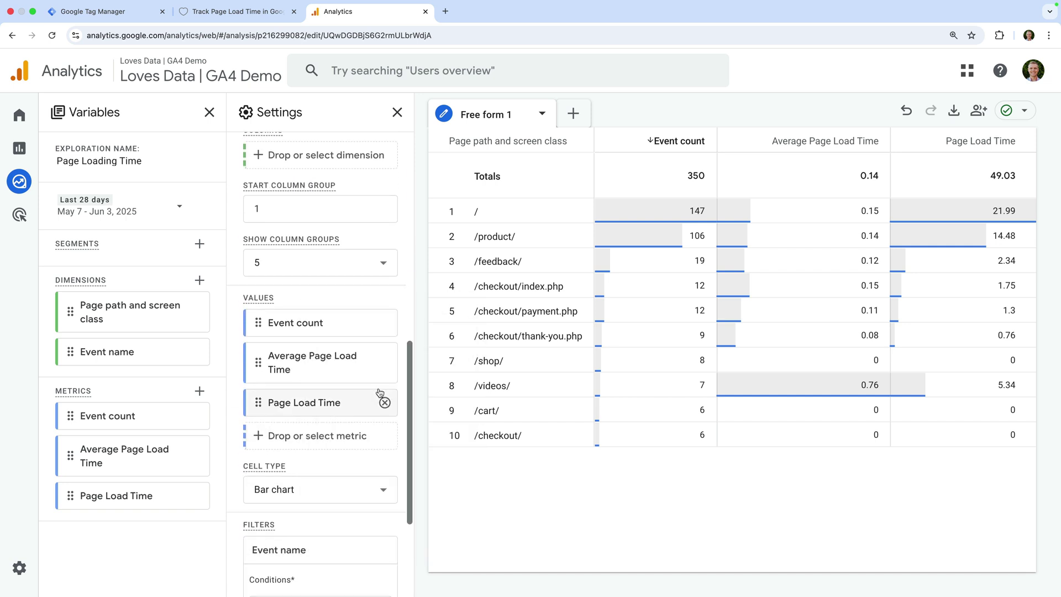
scroll(350, 507, down, 3)
click(337, 431)
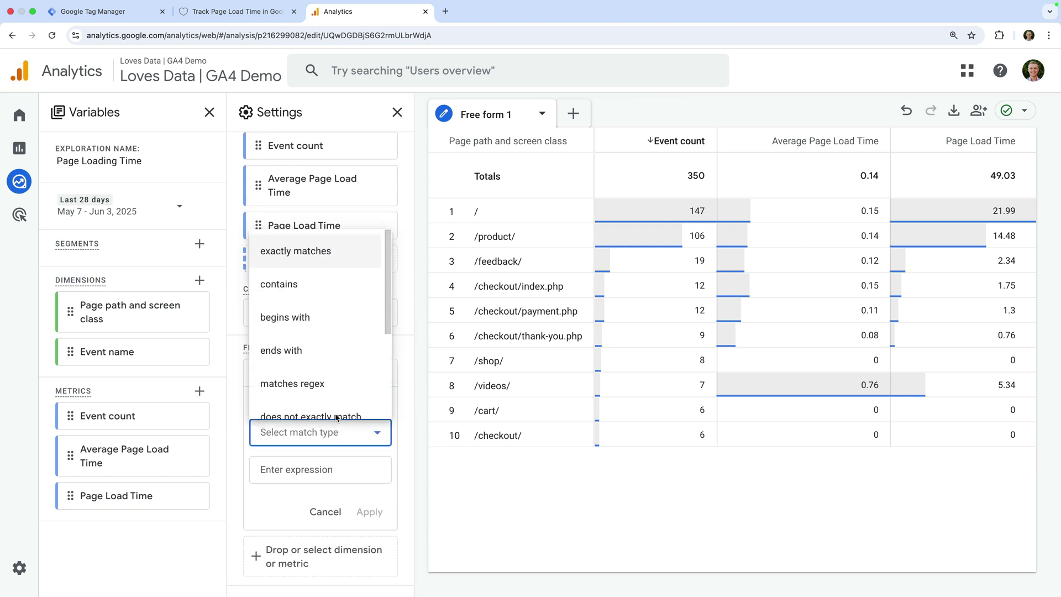
click(340, 250)
click(314, 469)
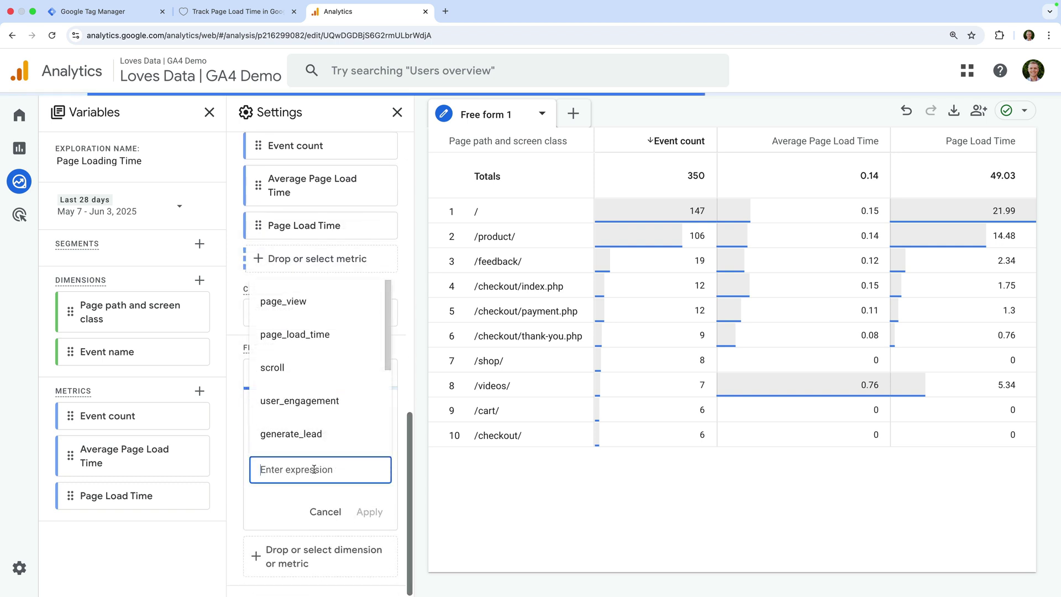
click(326, 337)
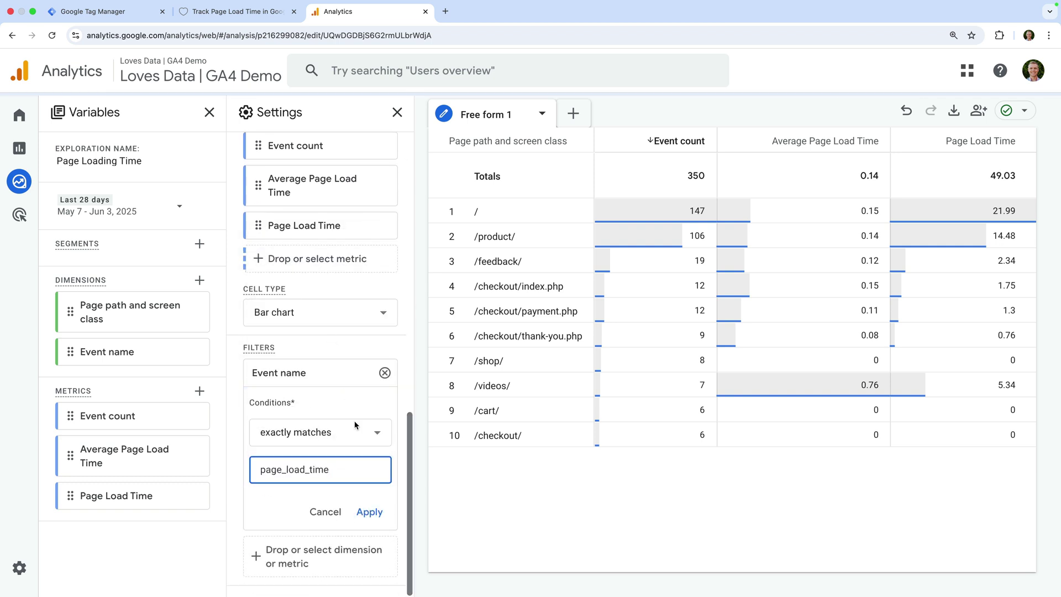
click(371, 513)
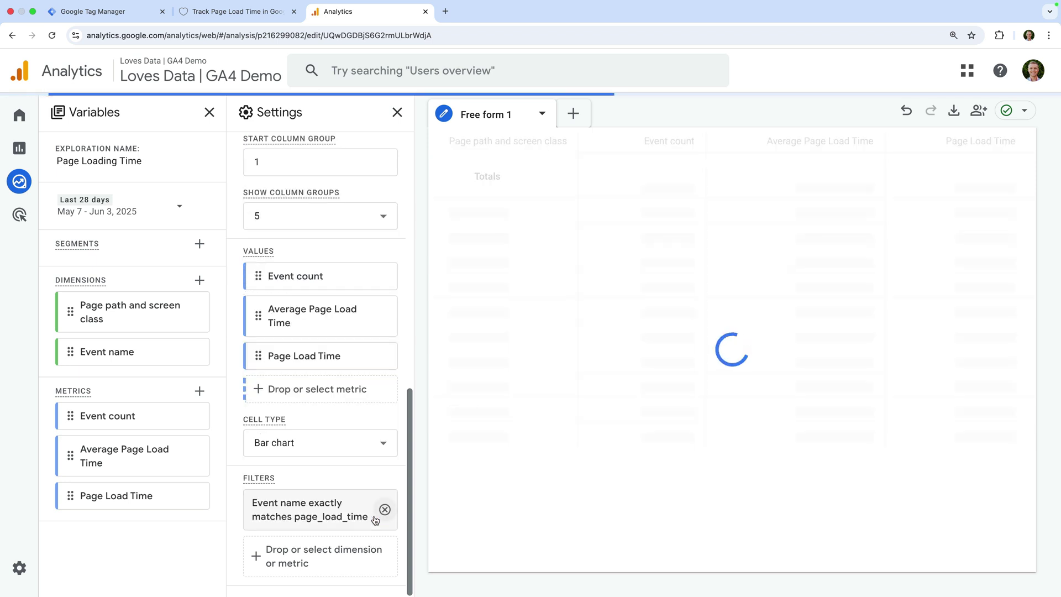